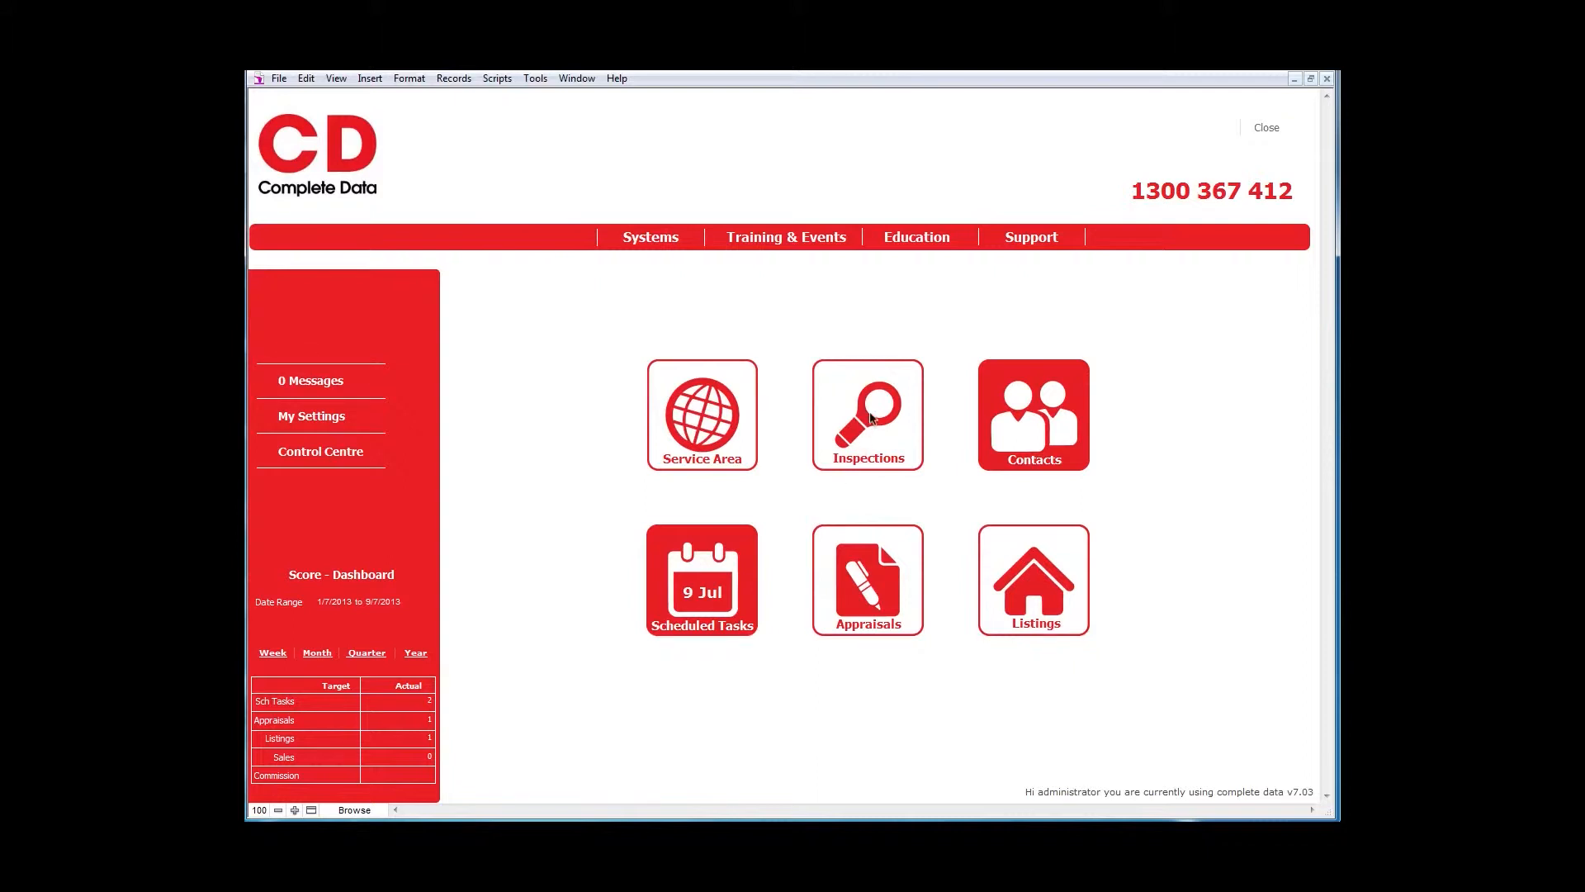
Open the inspection records in detail view and find the inspections for the property "13 pool".
left_click(869, 419)
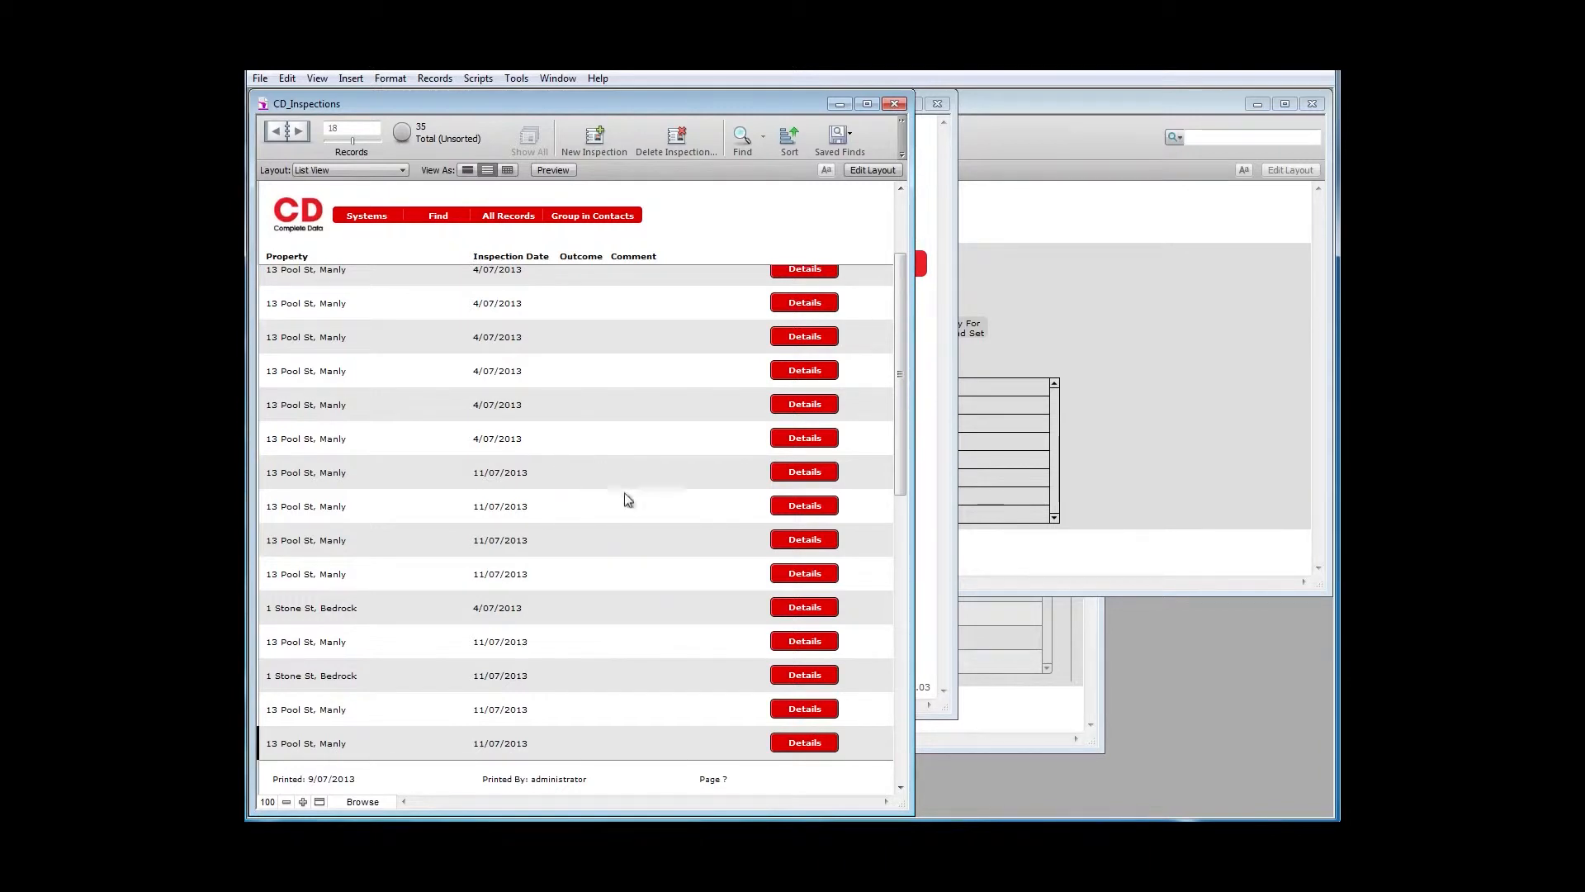
left_click(803, 710)
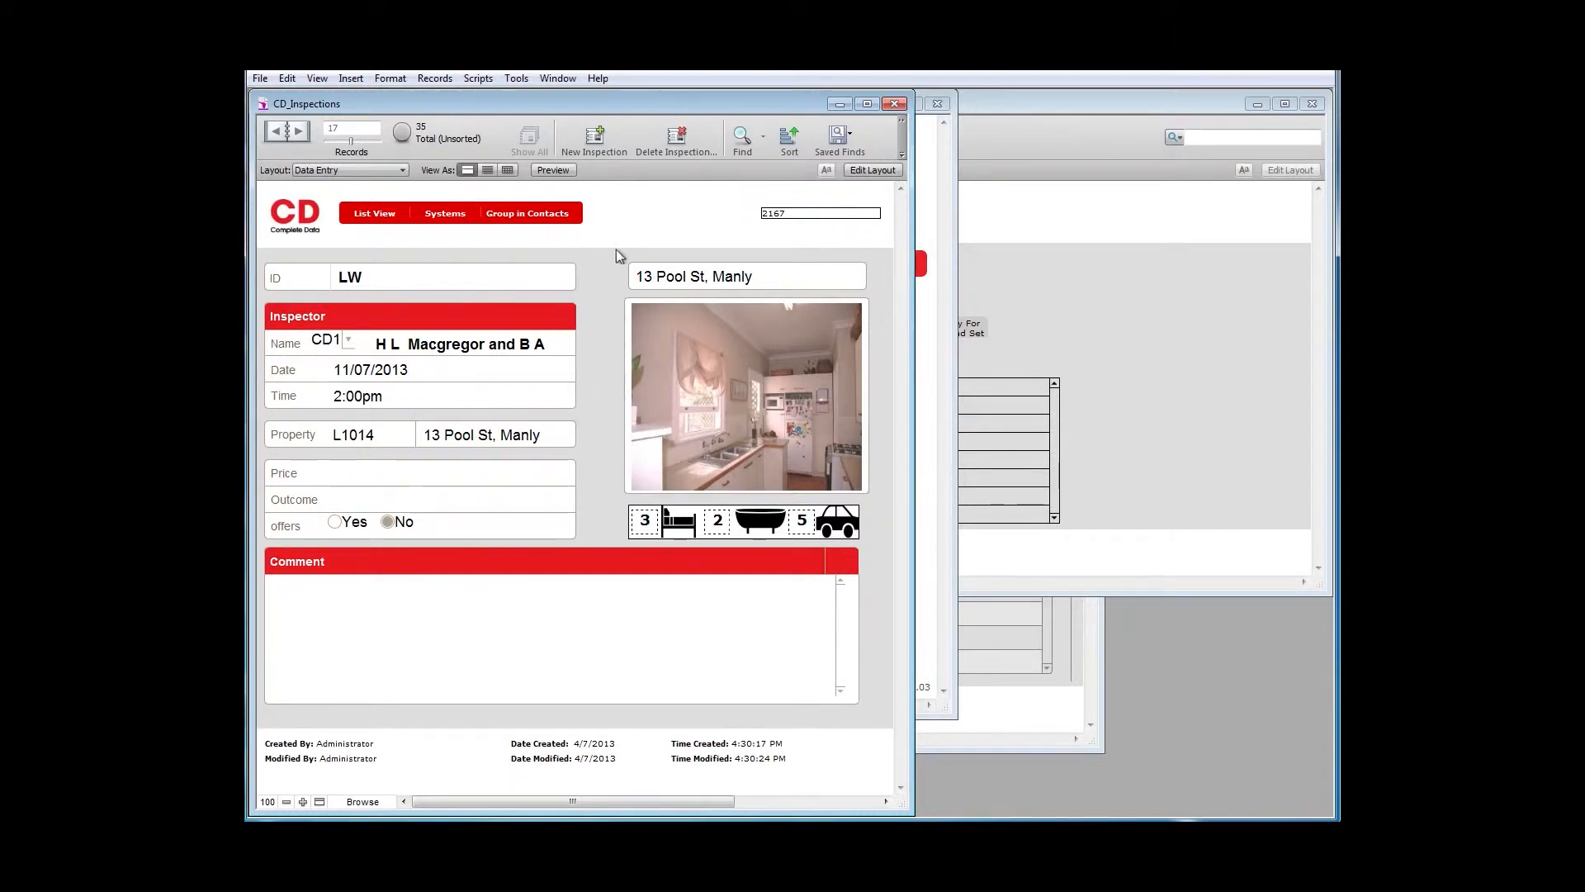
left_click(741, 142)
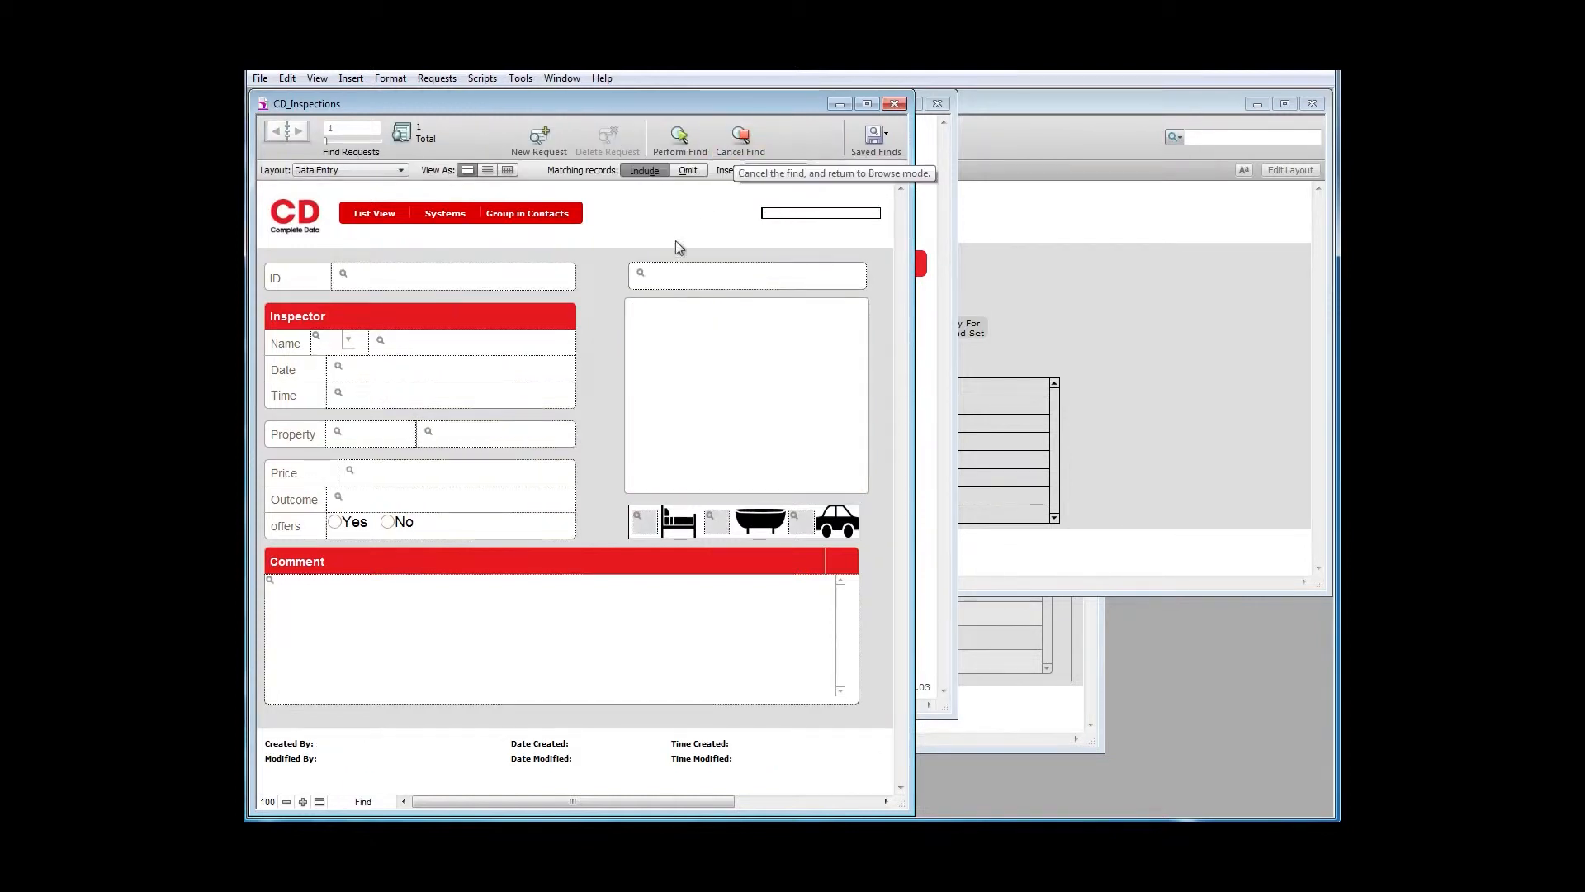
left_click(679, 272)
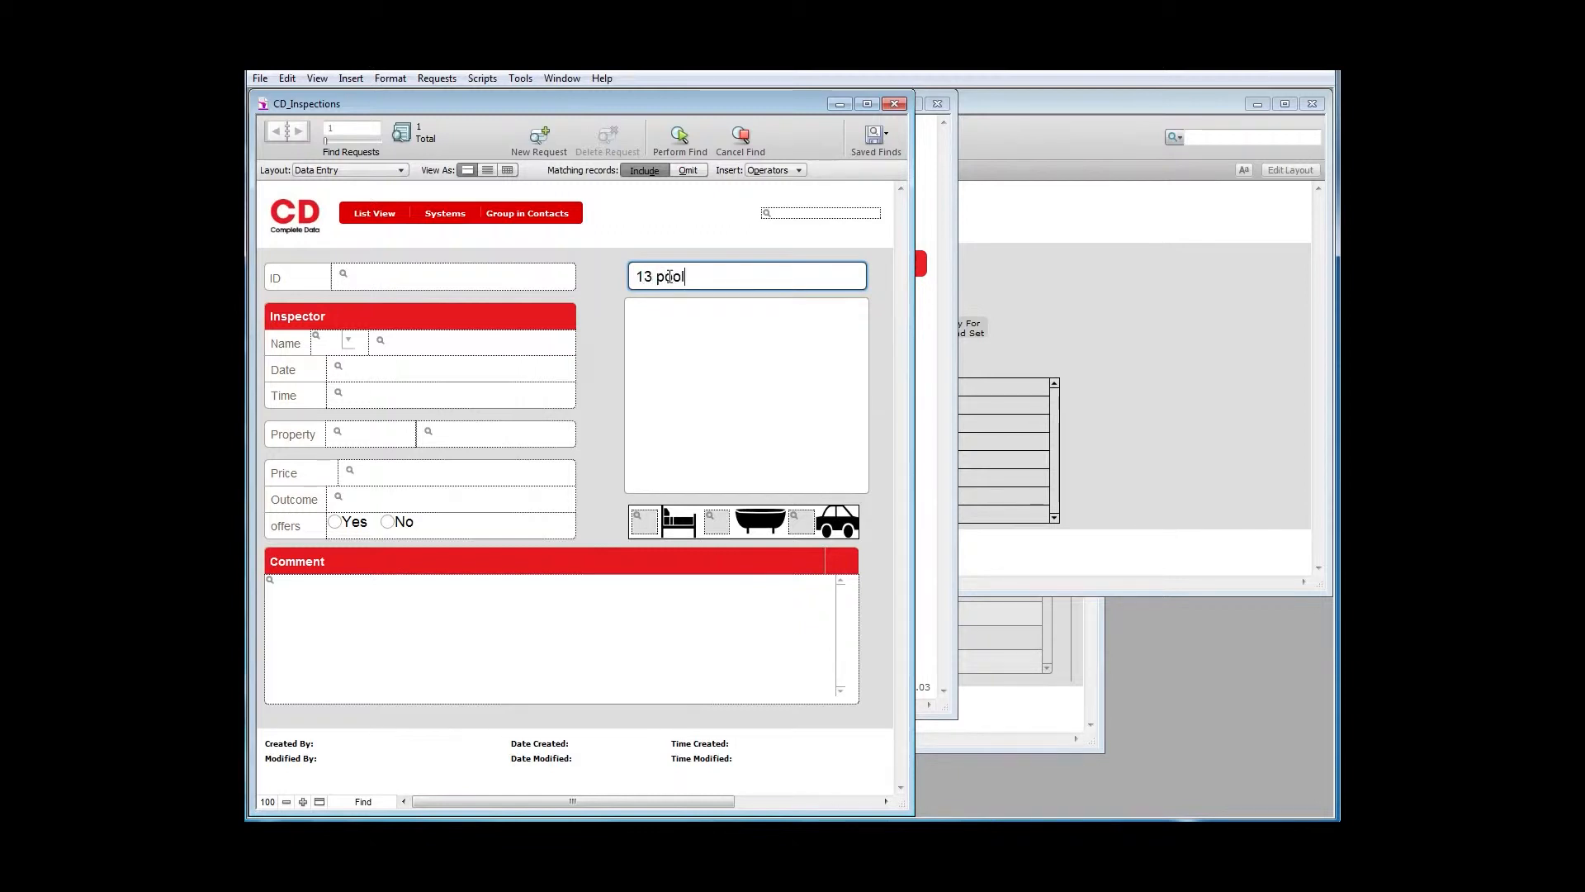
left_click(677, 139)
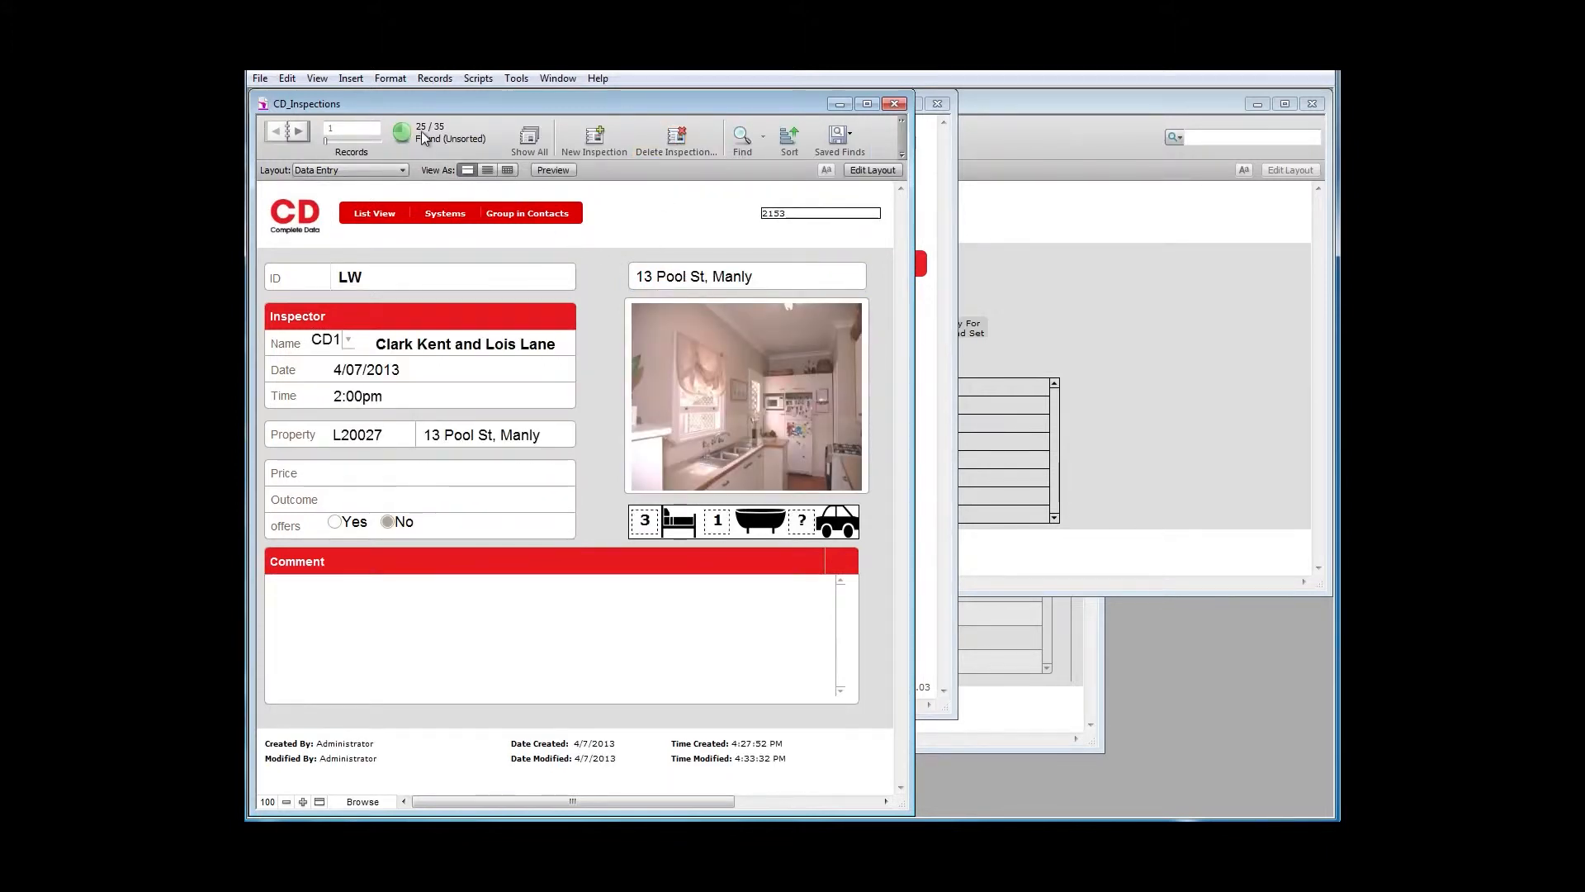
Browse through the first few found inspection records for the property.
left_click(423, 138)
left_click(299, 132)
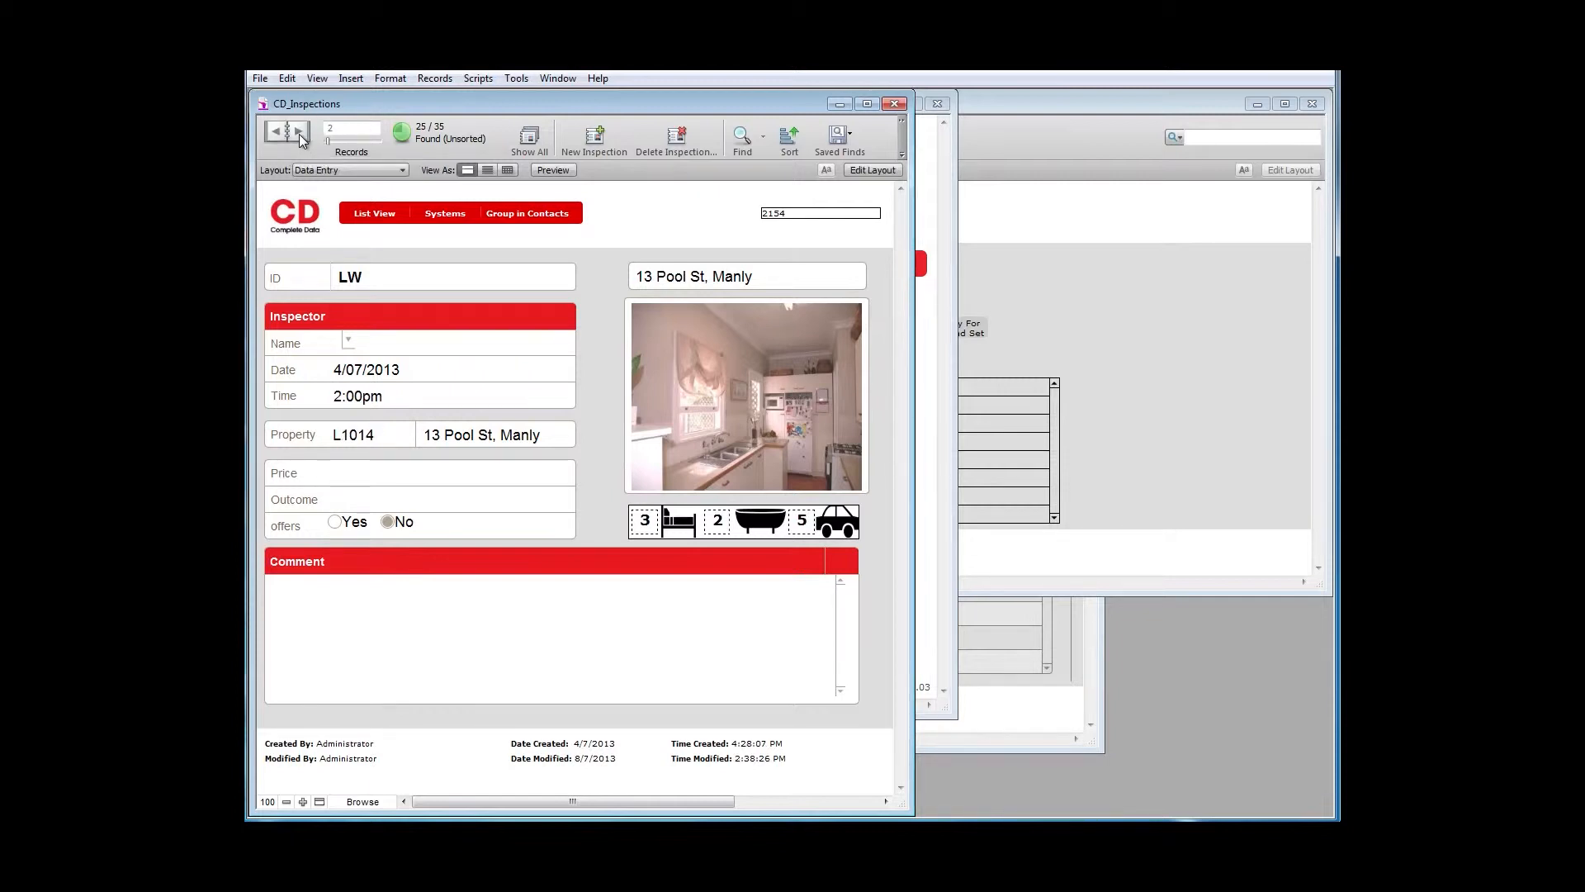
left_click(298, 132)
left_click(299, 132)
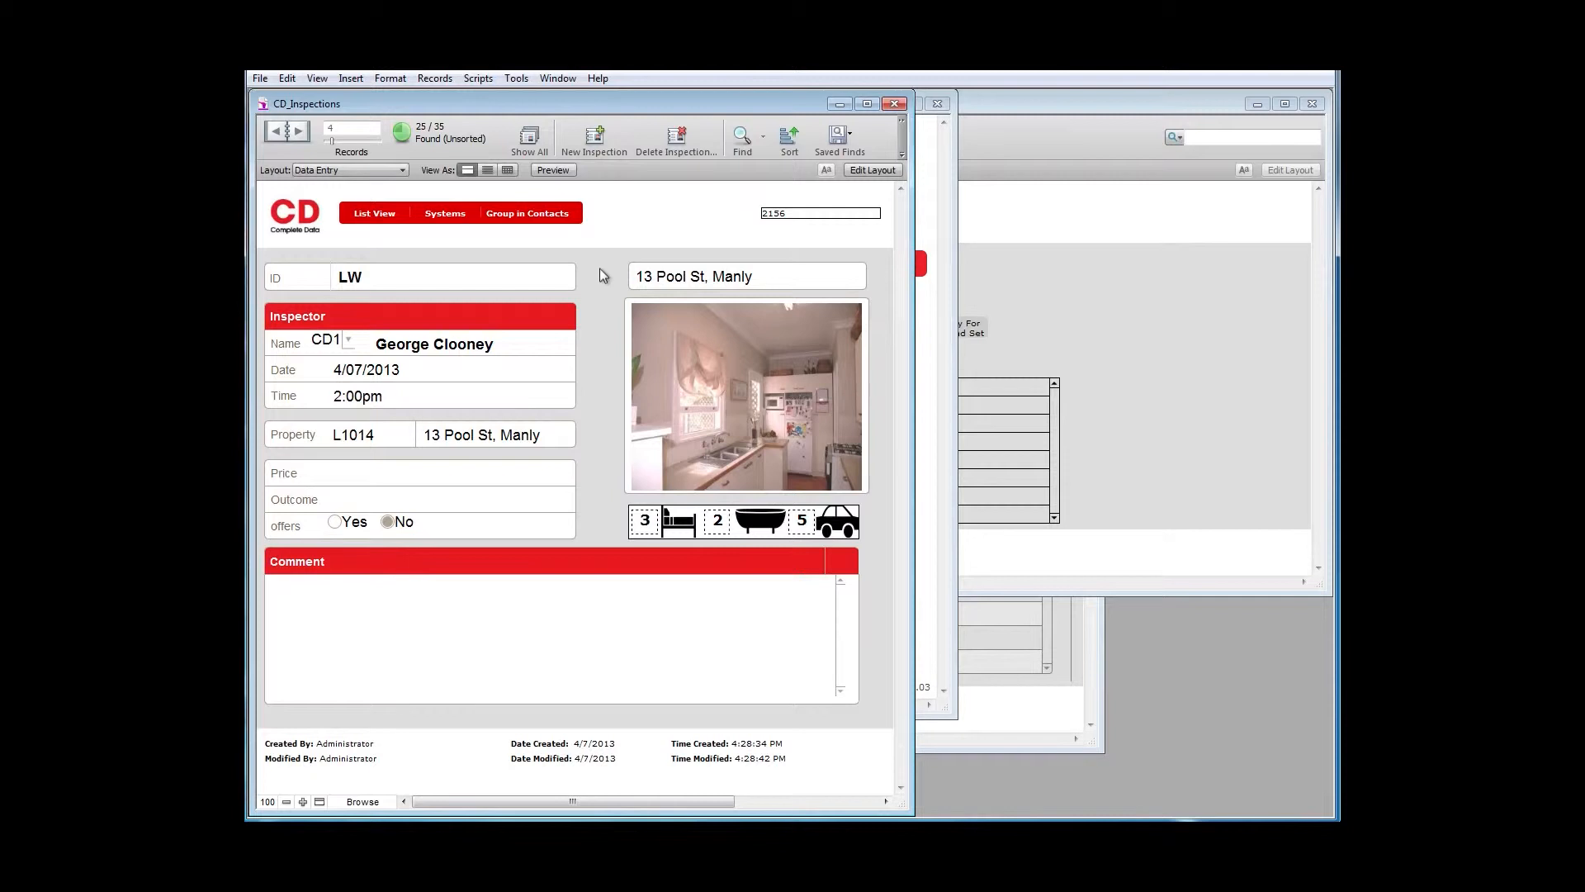
Find the inspections for the property "13 pool" dated 11/07/2013.
left_click(742, 145)
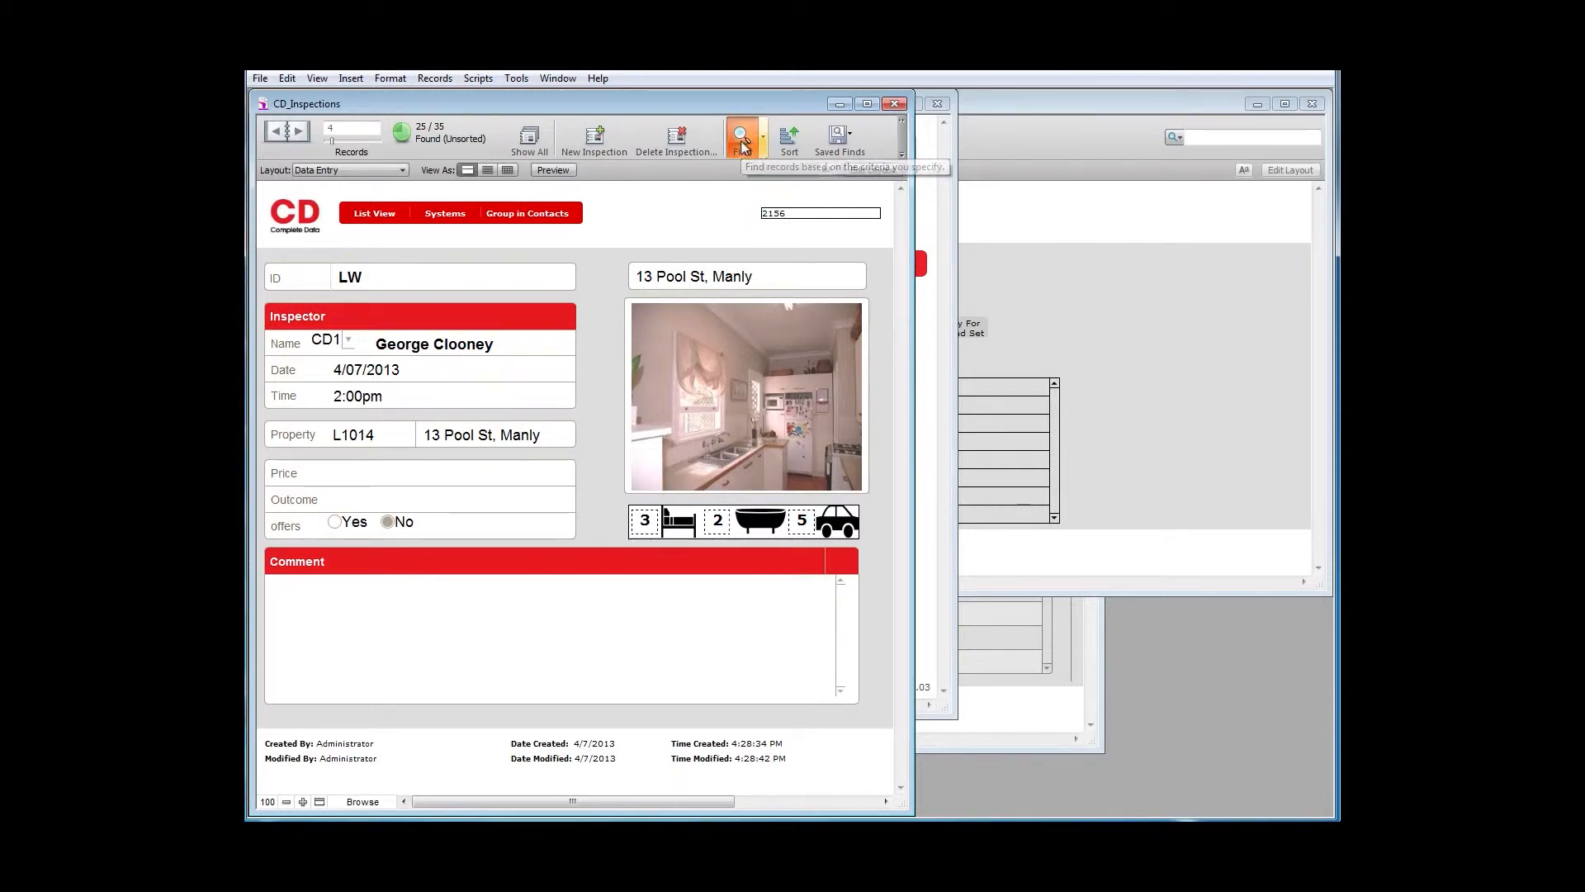
left_click(663, 278)
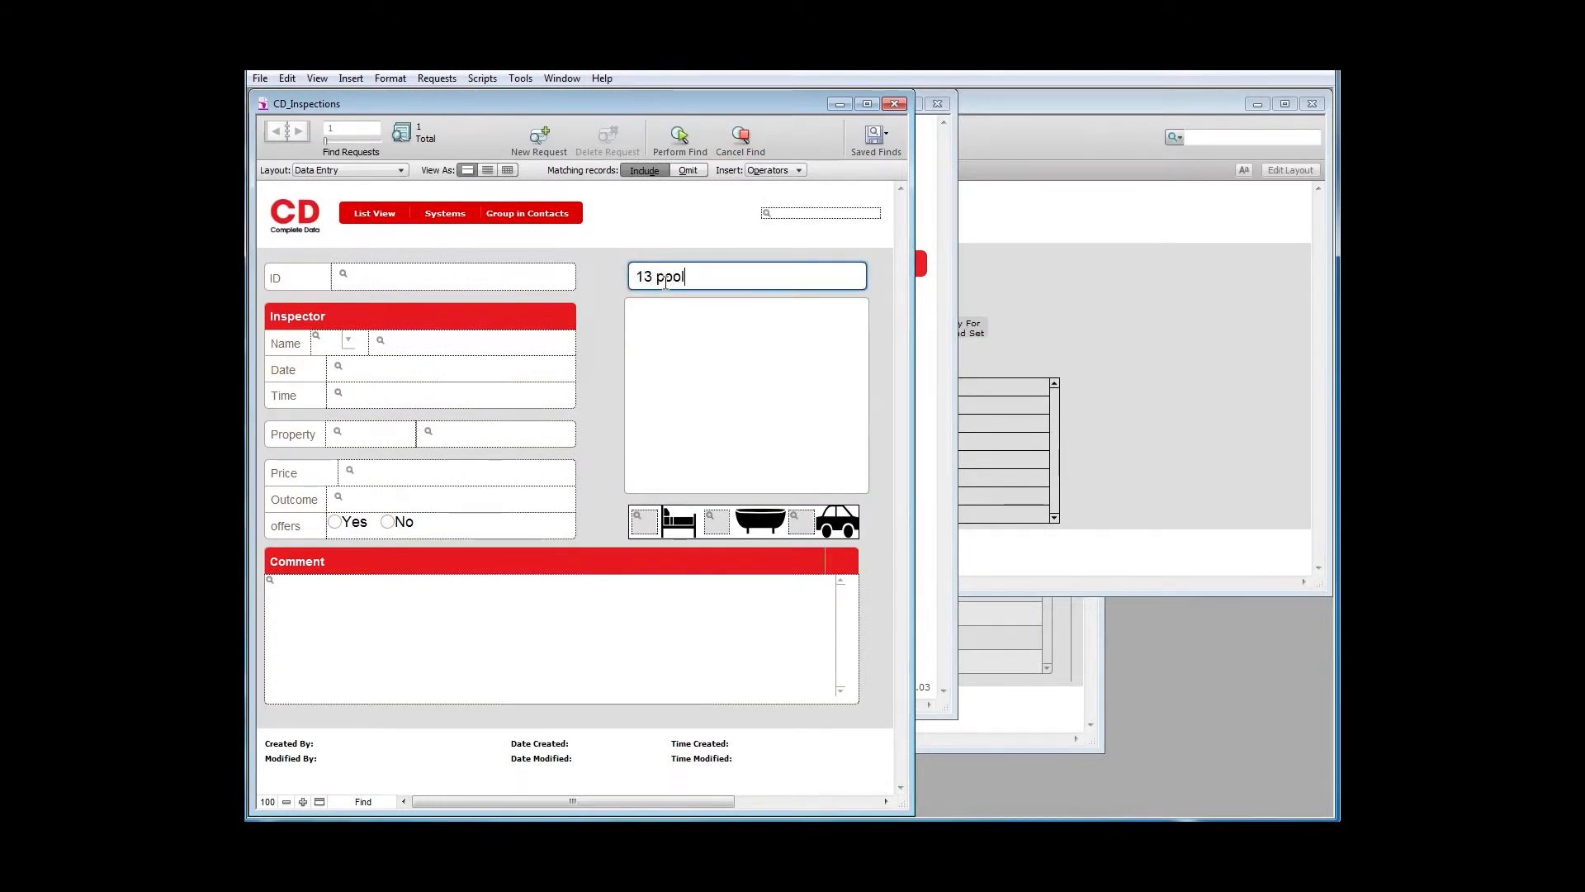
left_click(429, 375)
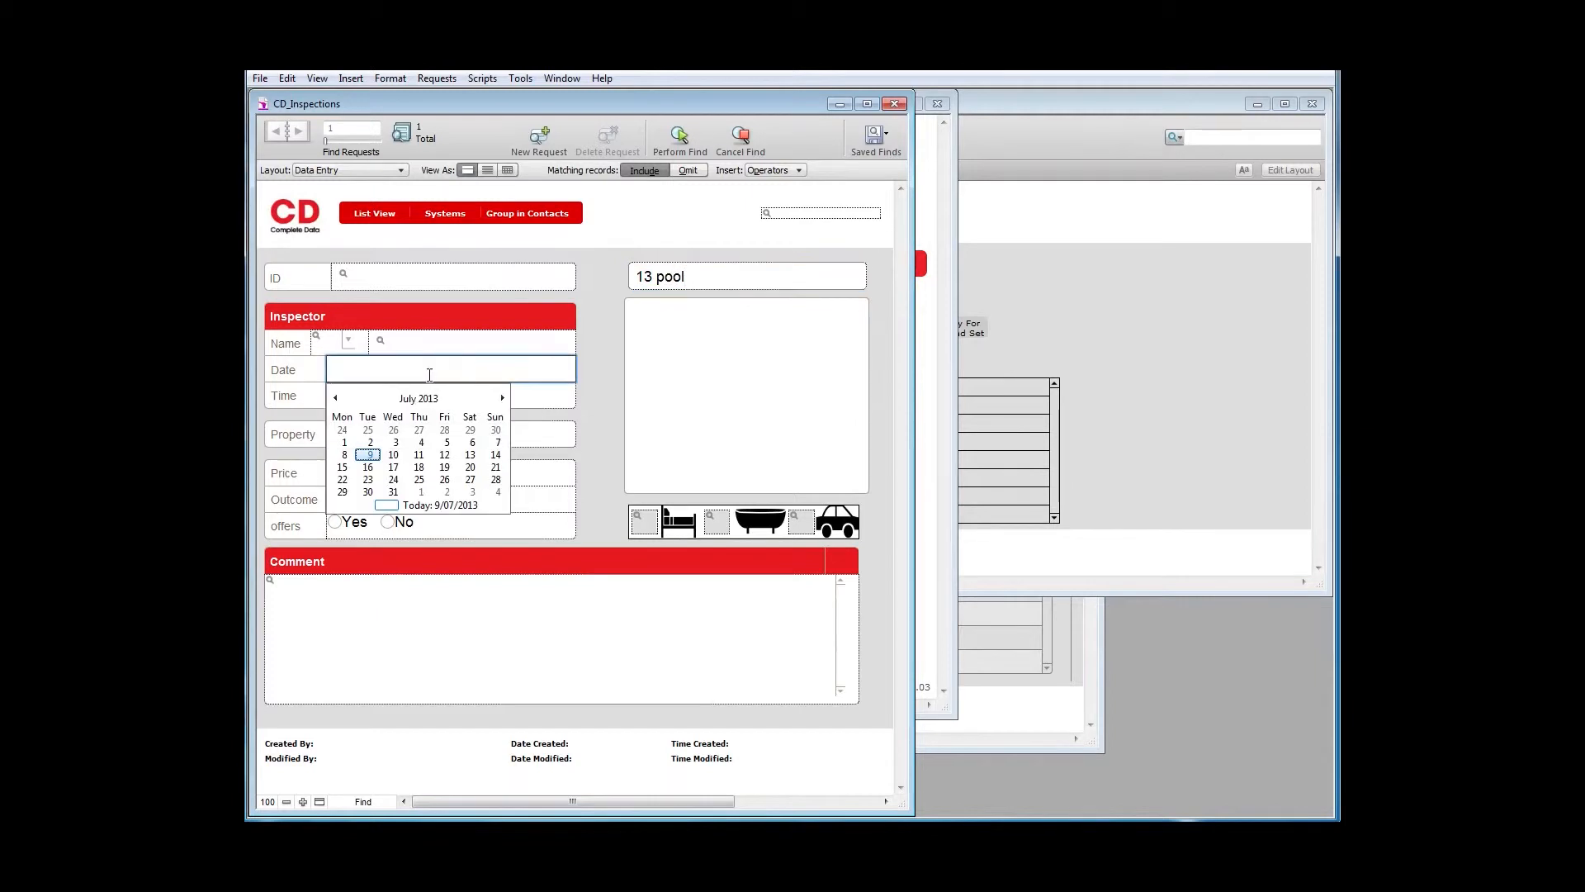
left_click(418, 454)
left_click(593, 350)
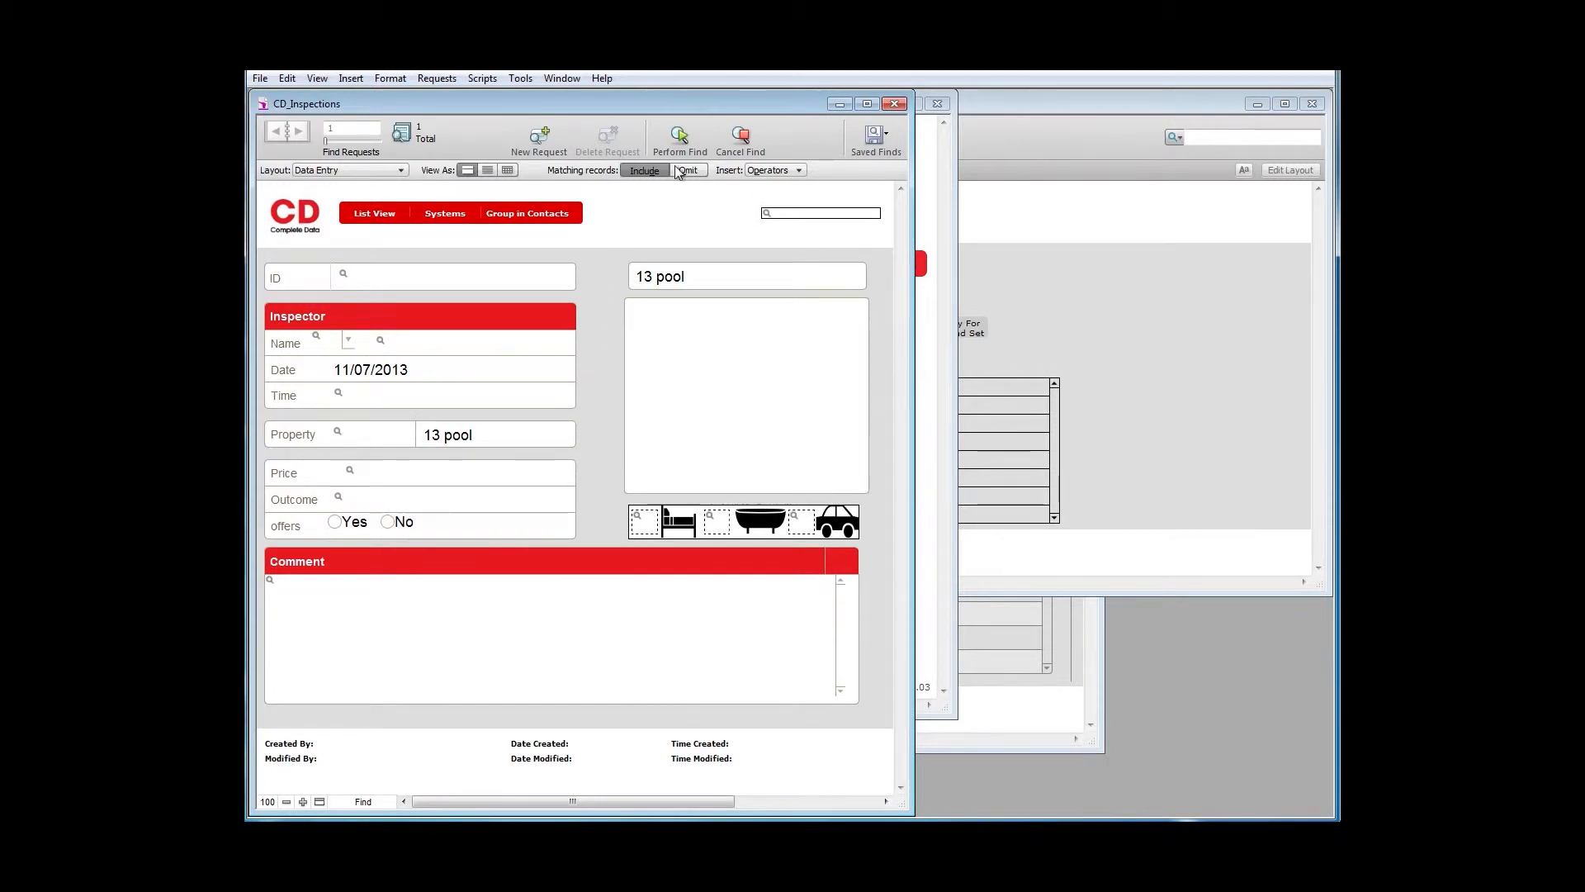
left_click(680, 140)
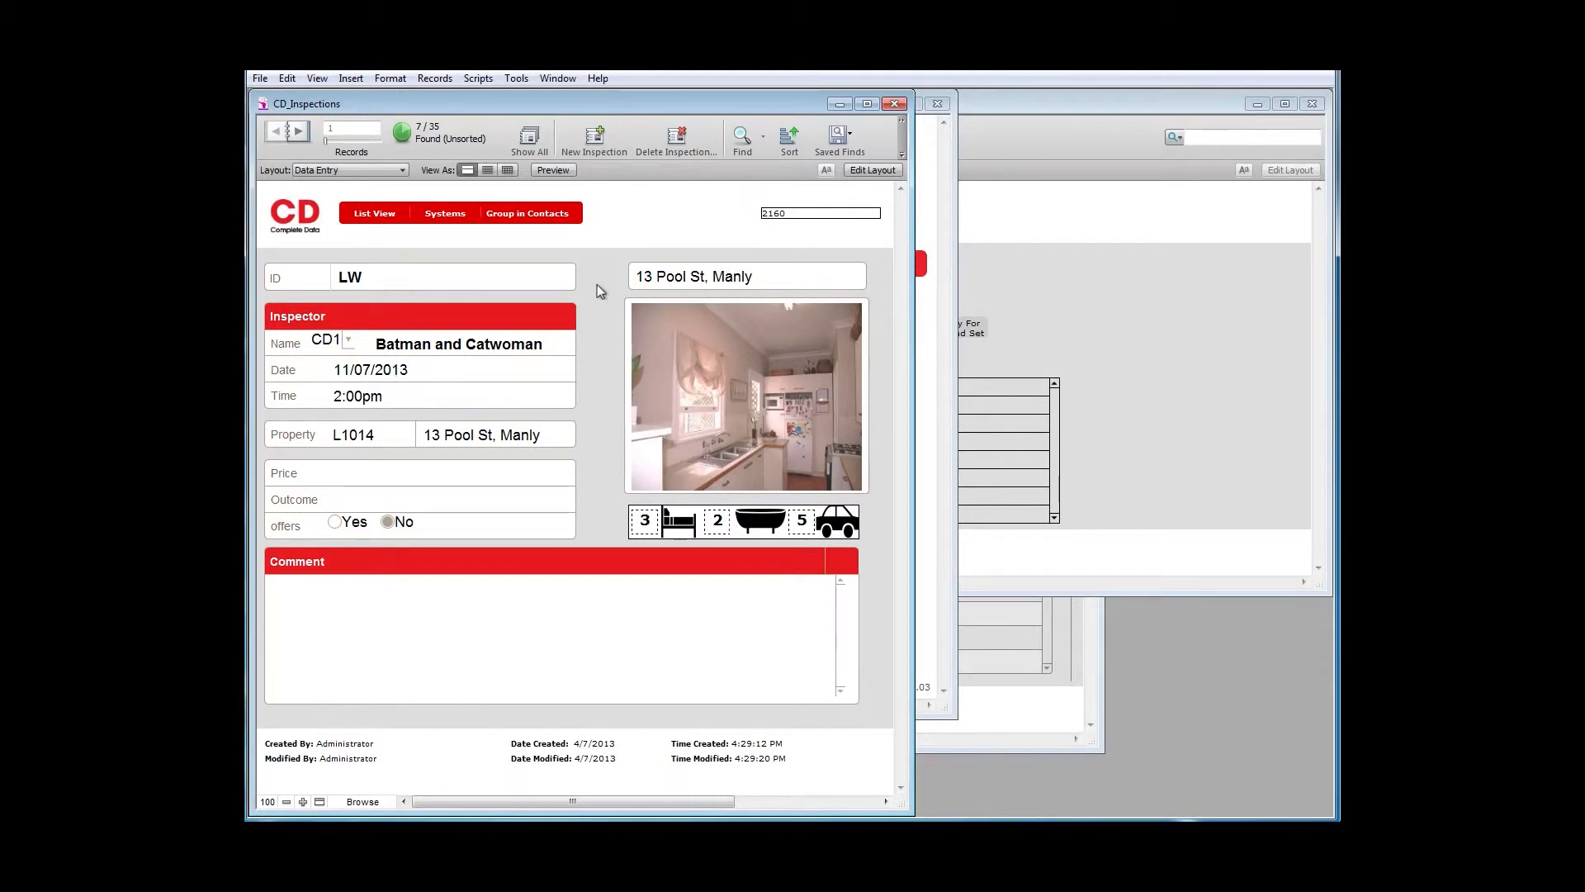
Group the found inspections in contacts and select the trail TC008 42 day Buyer Trail (Standard) for them.
left_click(535, 218)
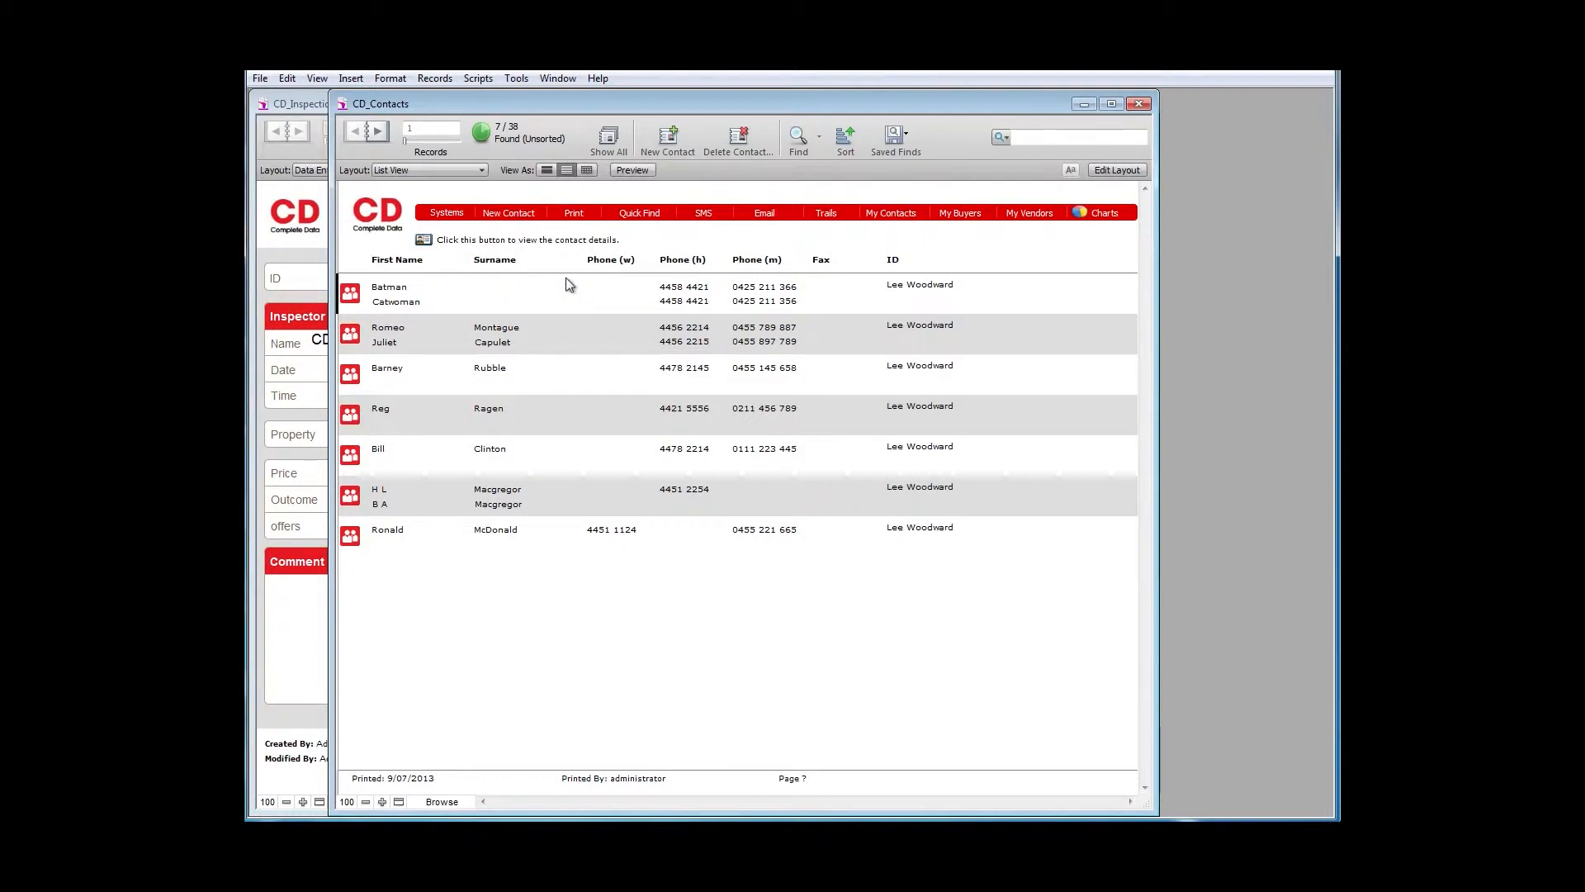
left_click(827, 214)
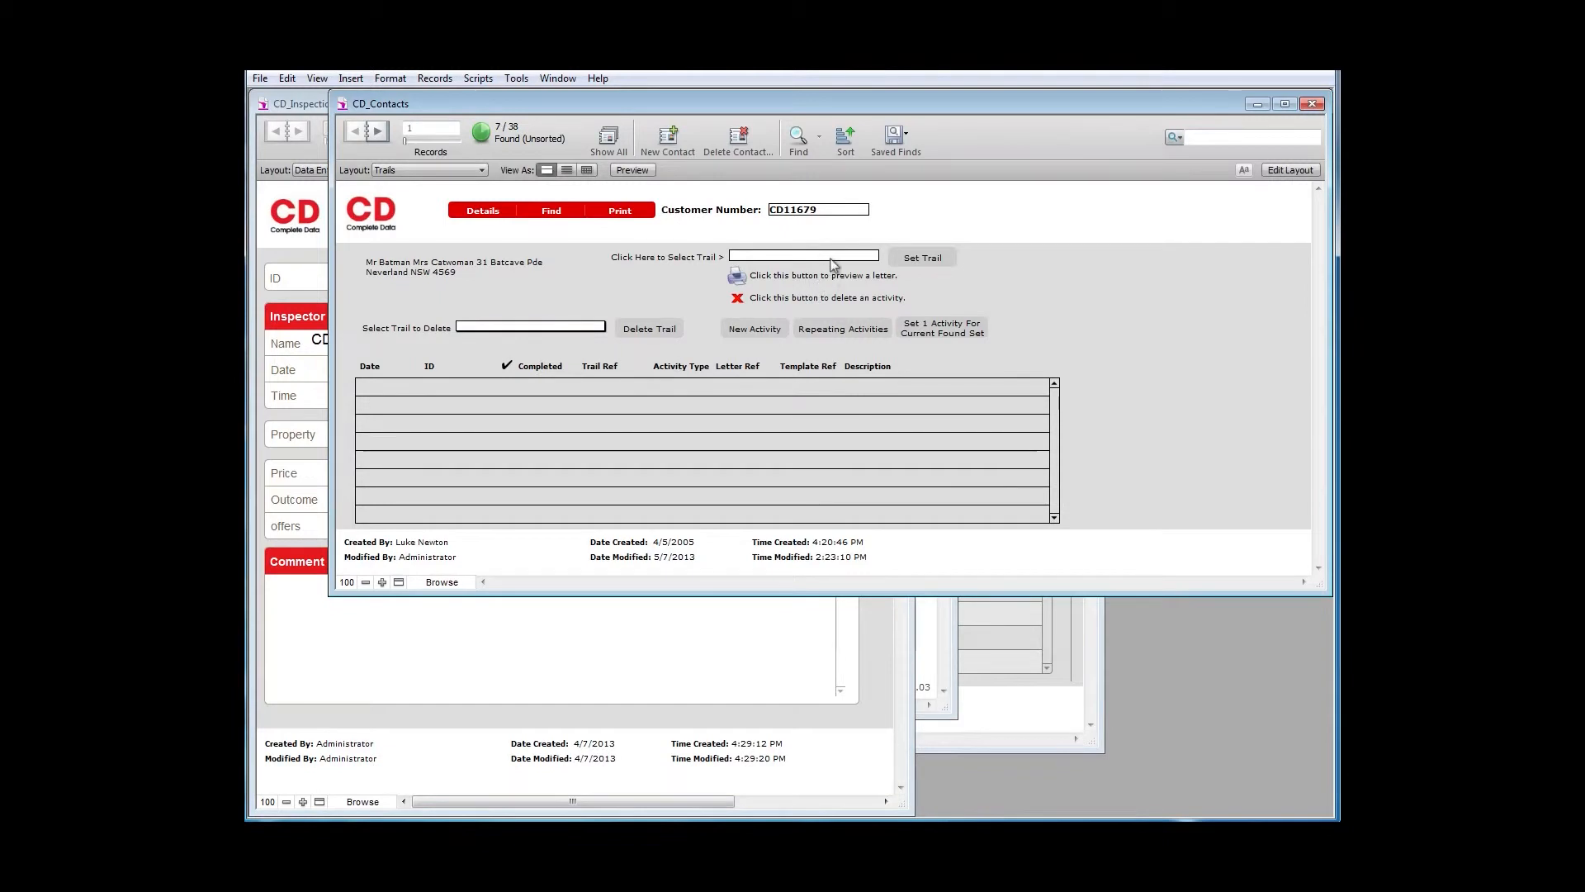
left_click(837, 256)
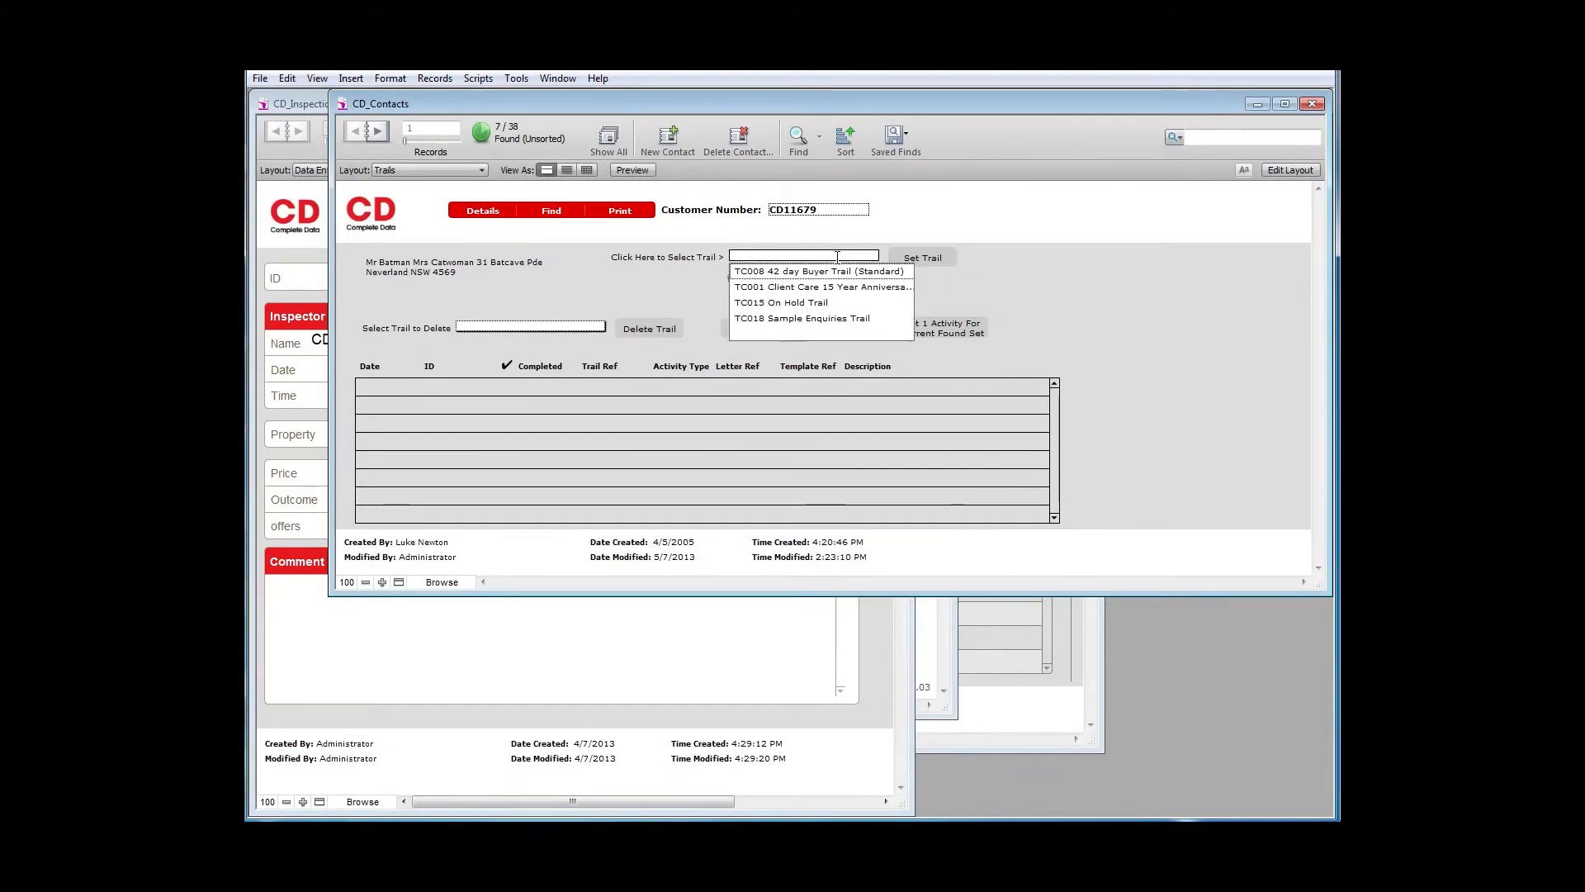
left_click(825, 272)
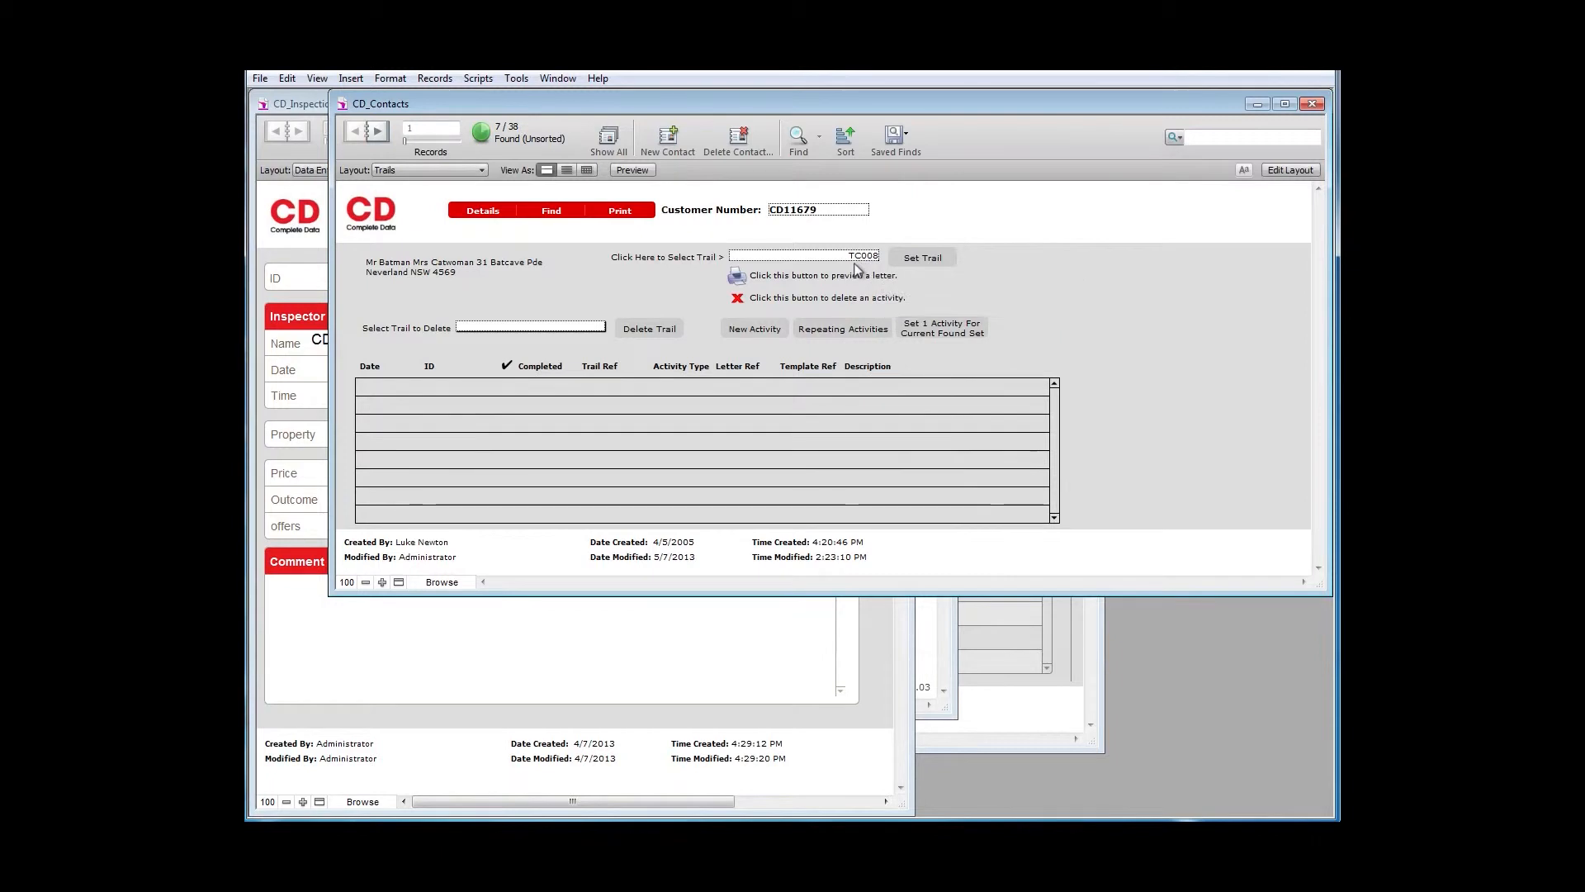
Set the selected trail for the whole current found set of contacts, starting from 11 July 2013.
left_click(478, 80)
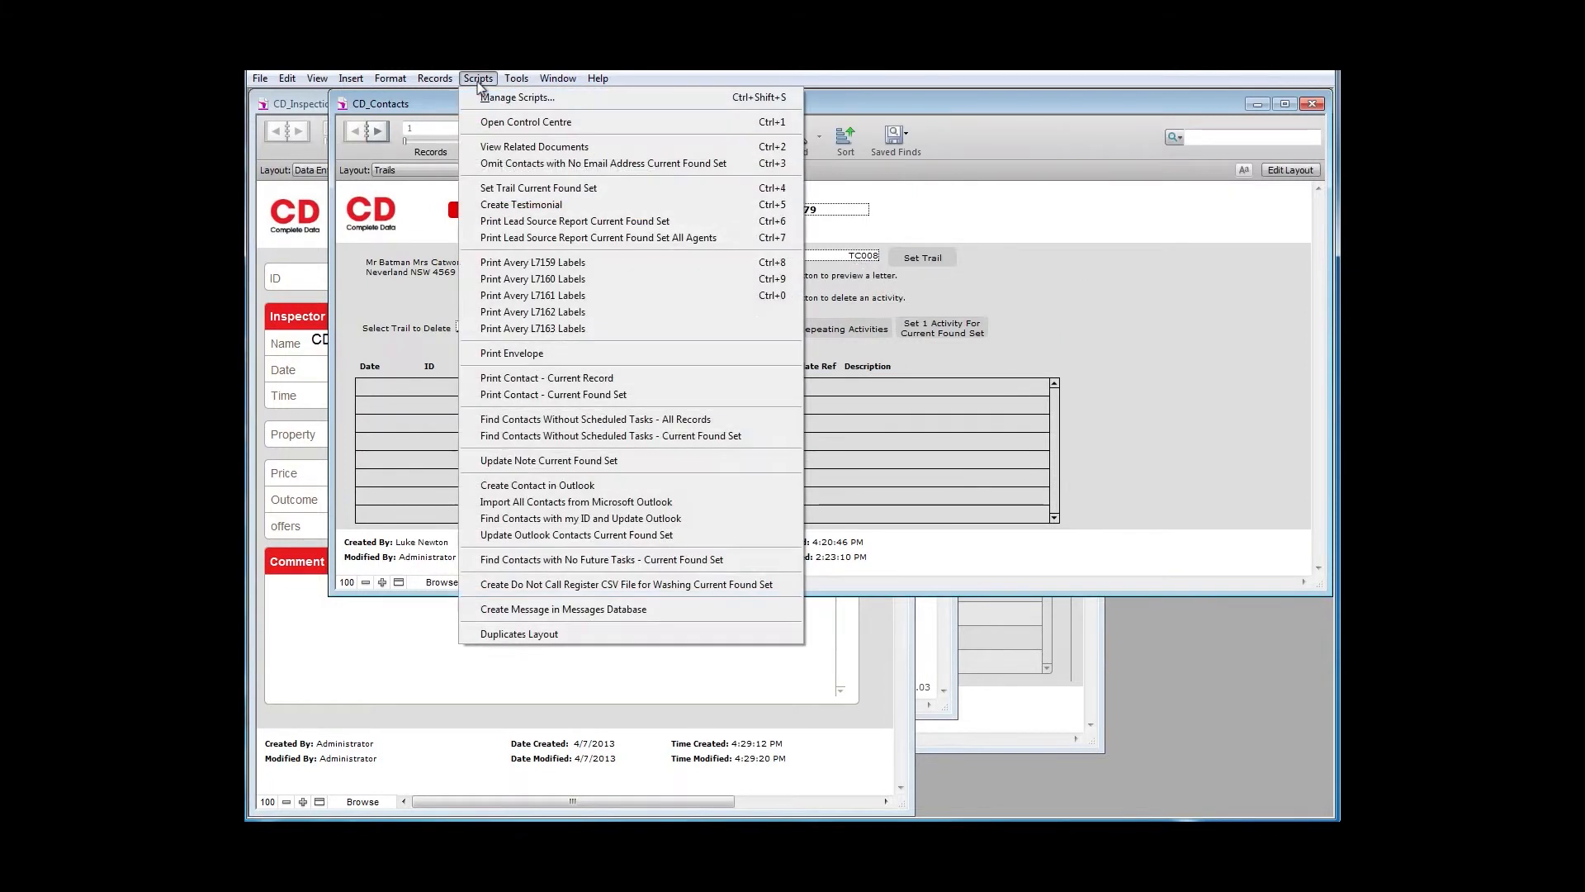
left_click(533, 190)
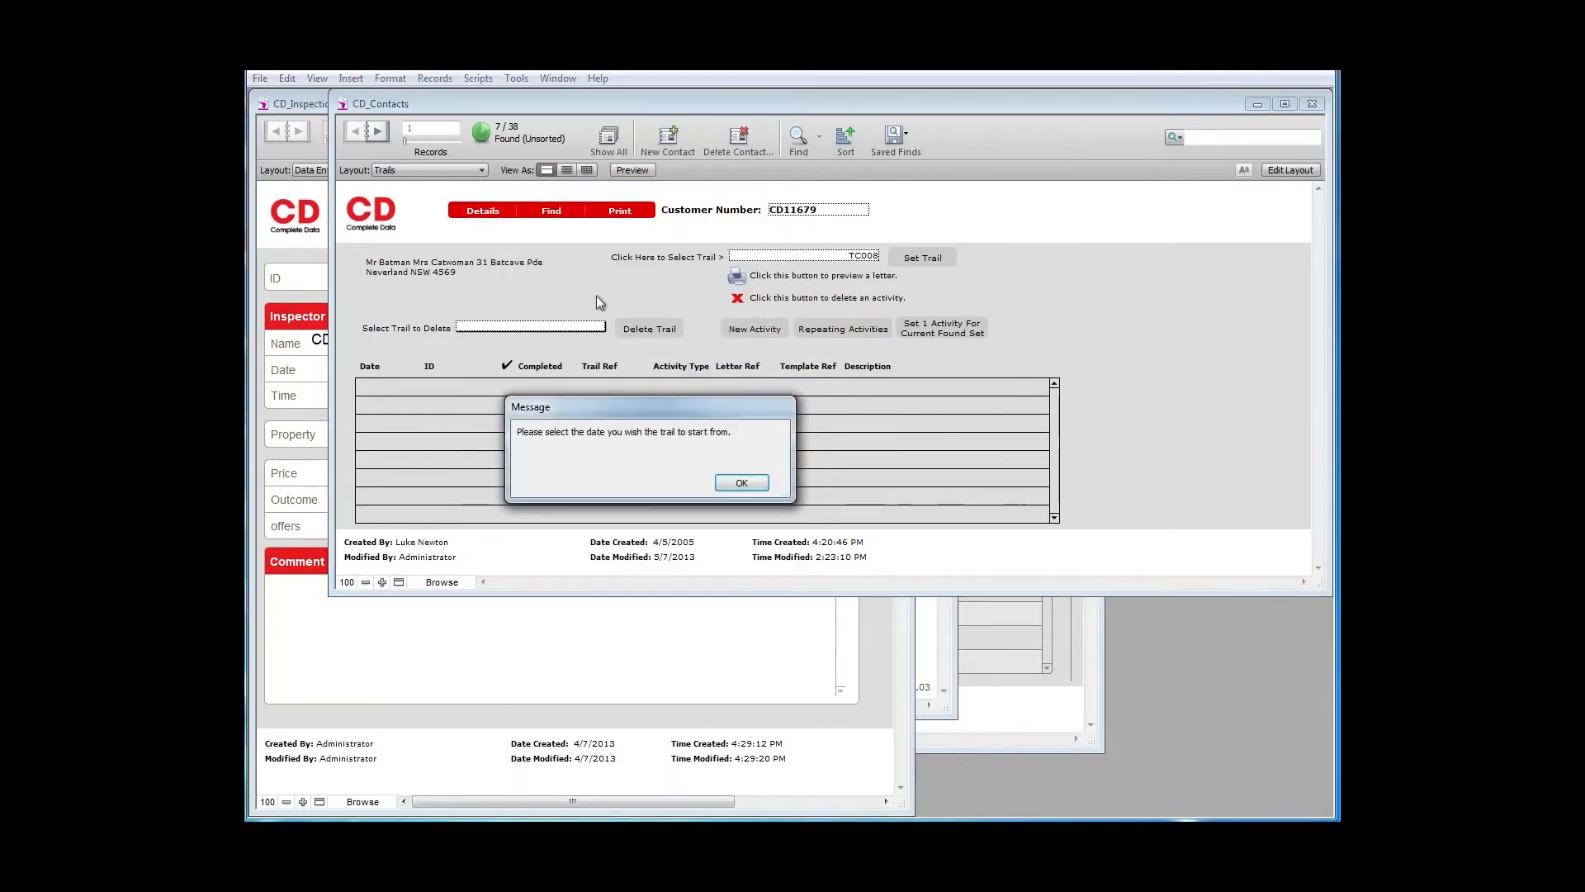
left_click(742, 482)
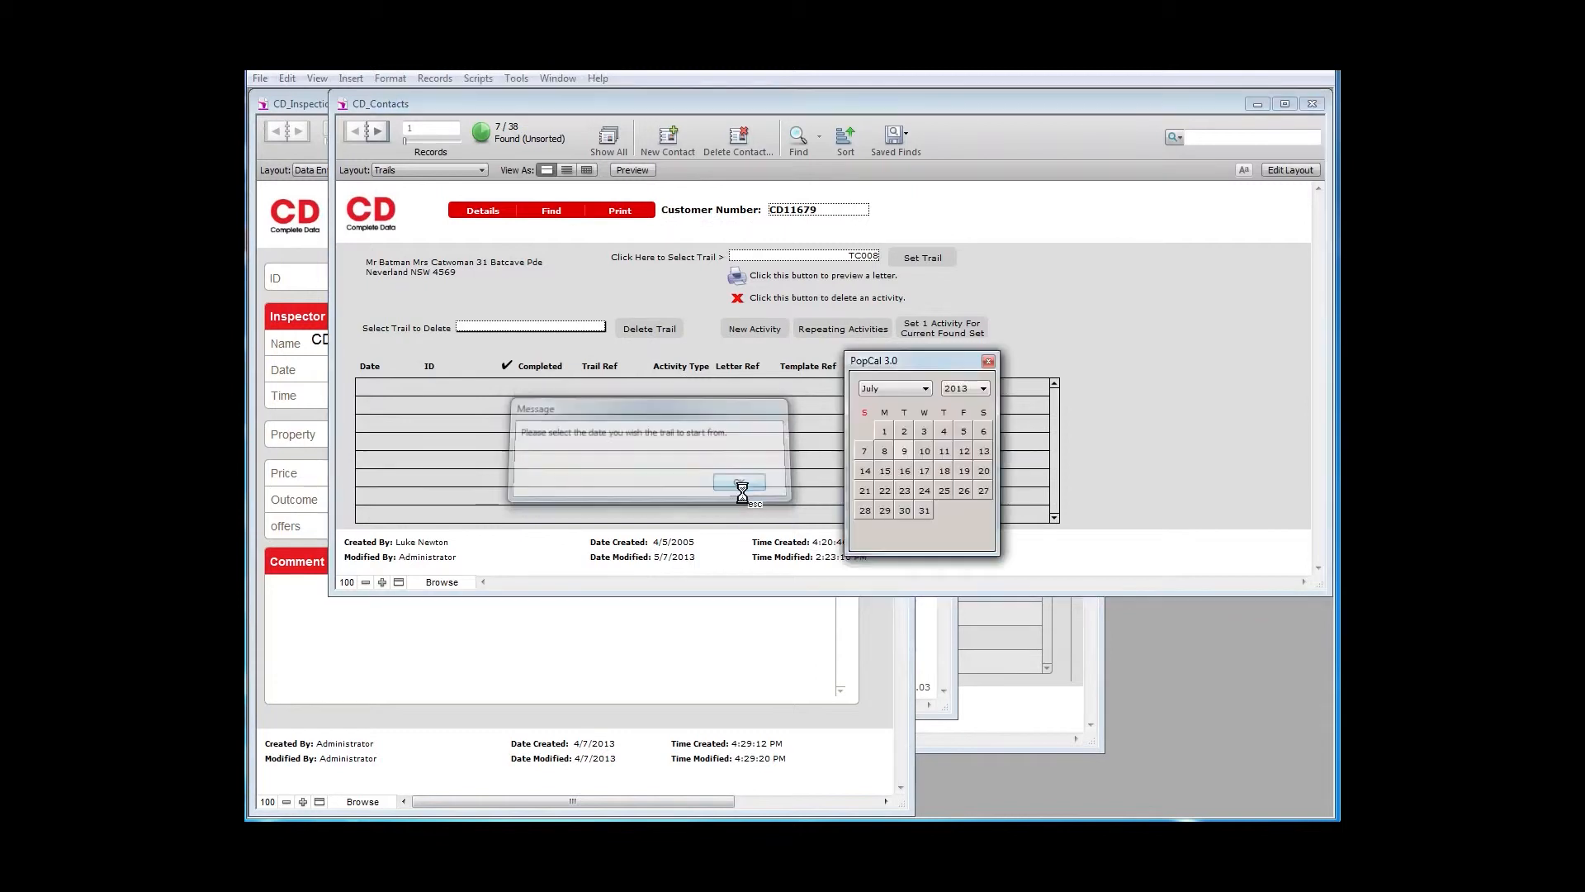
left_click(944, 453)
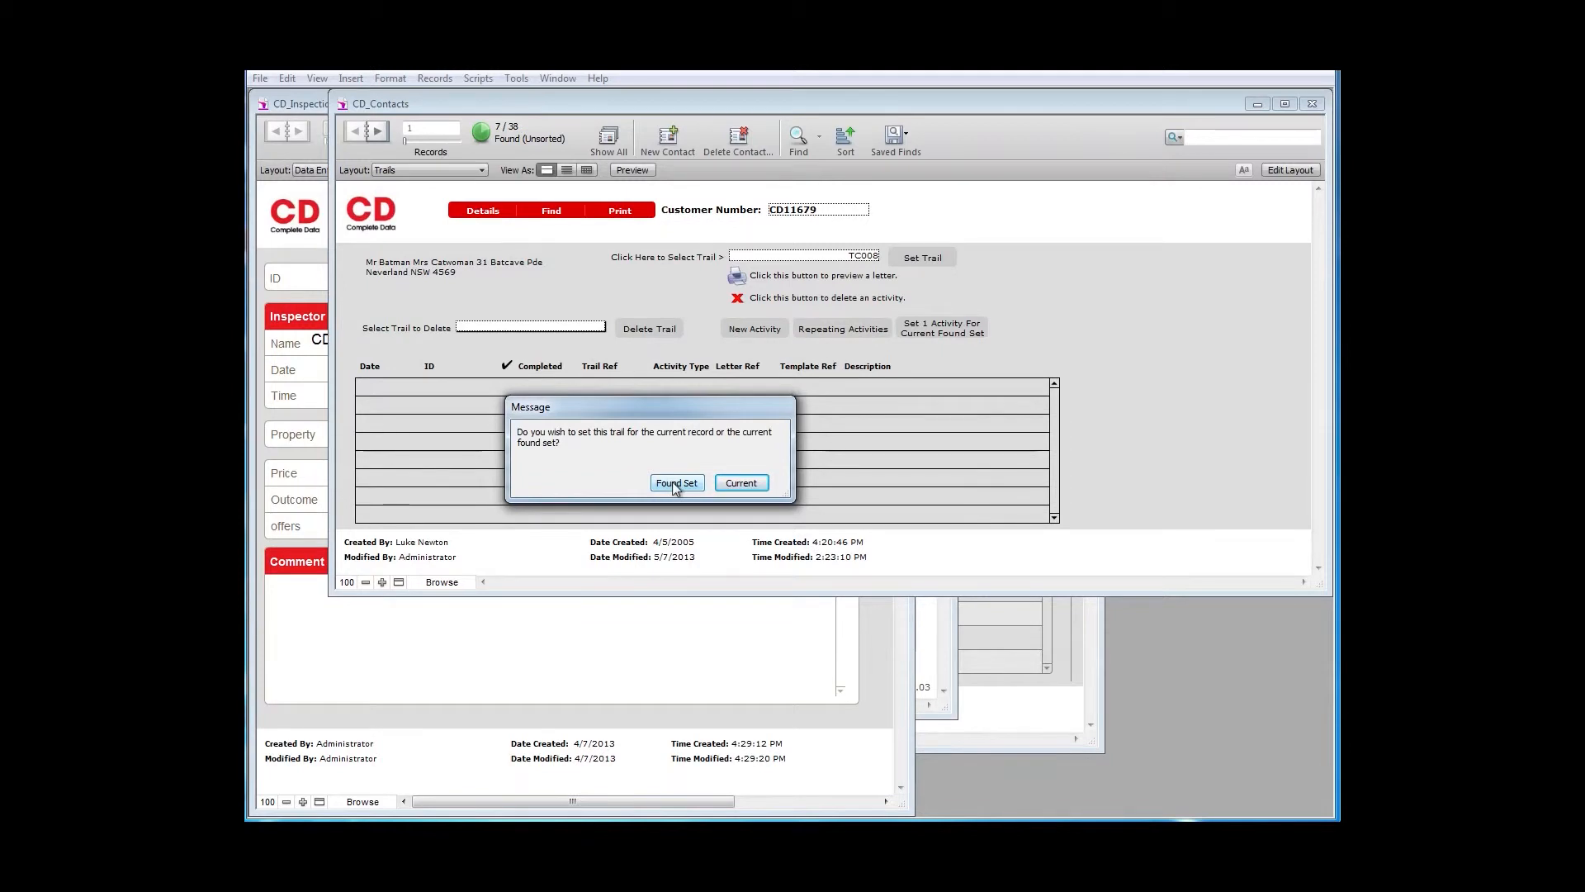
left_click(674, 485)
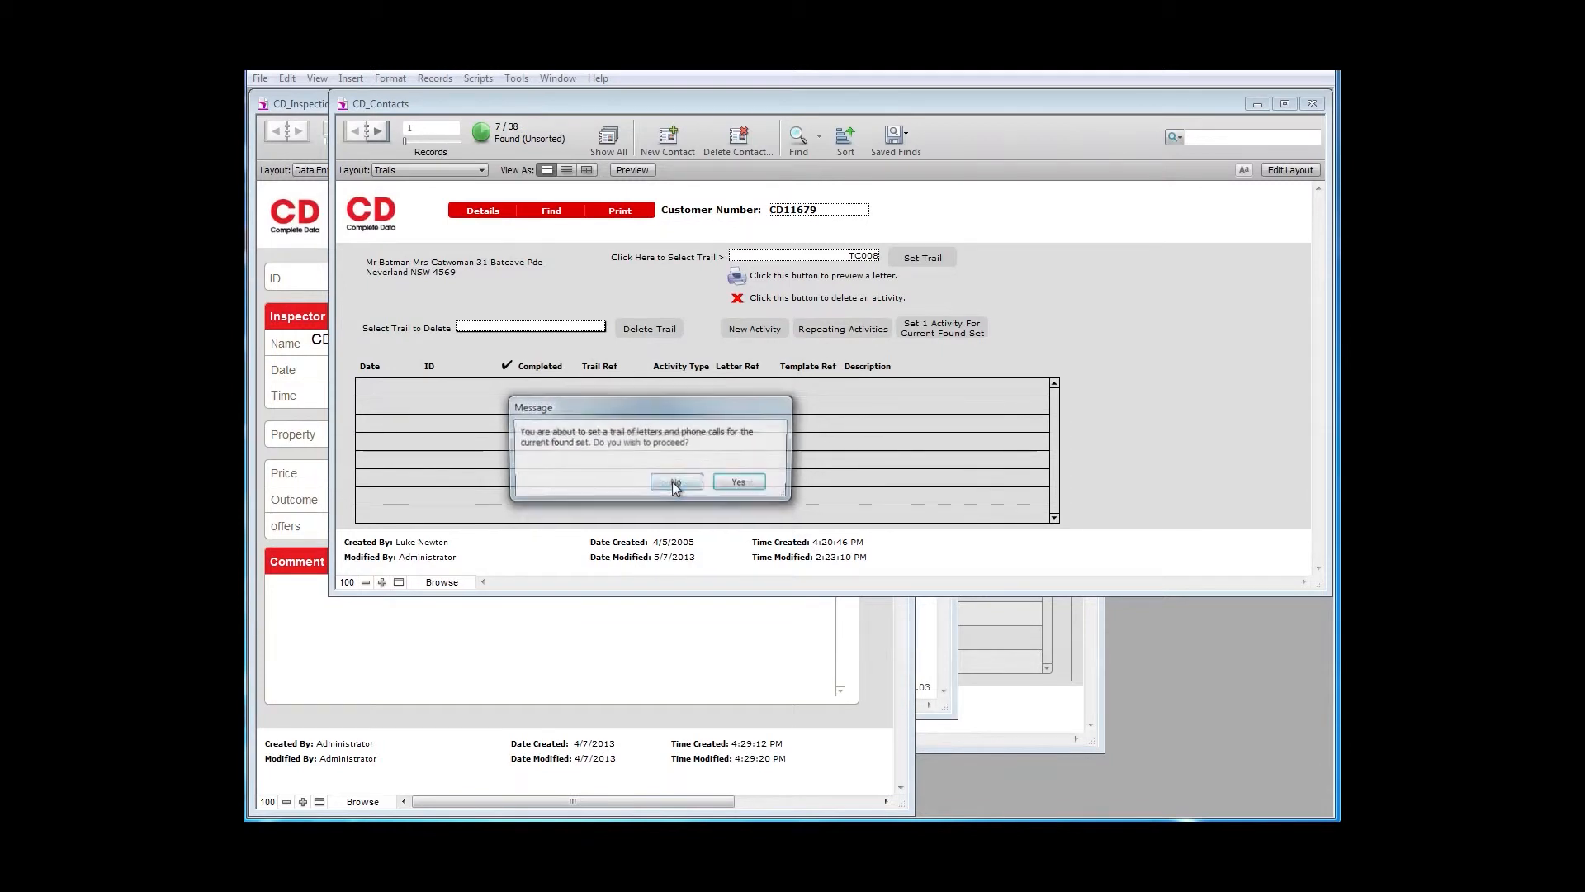
left_click(740, 484)
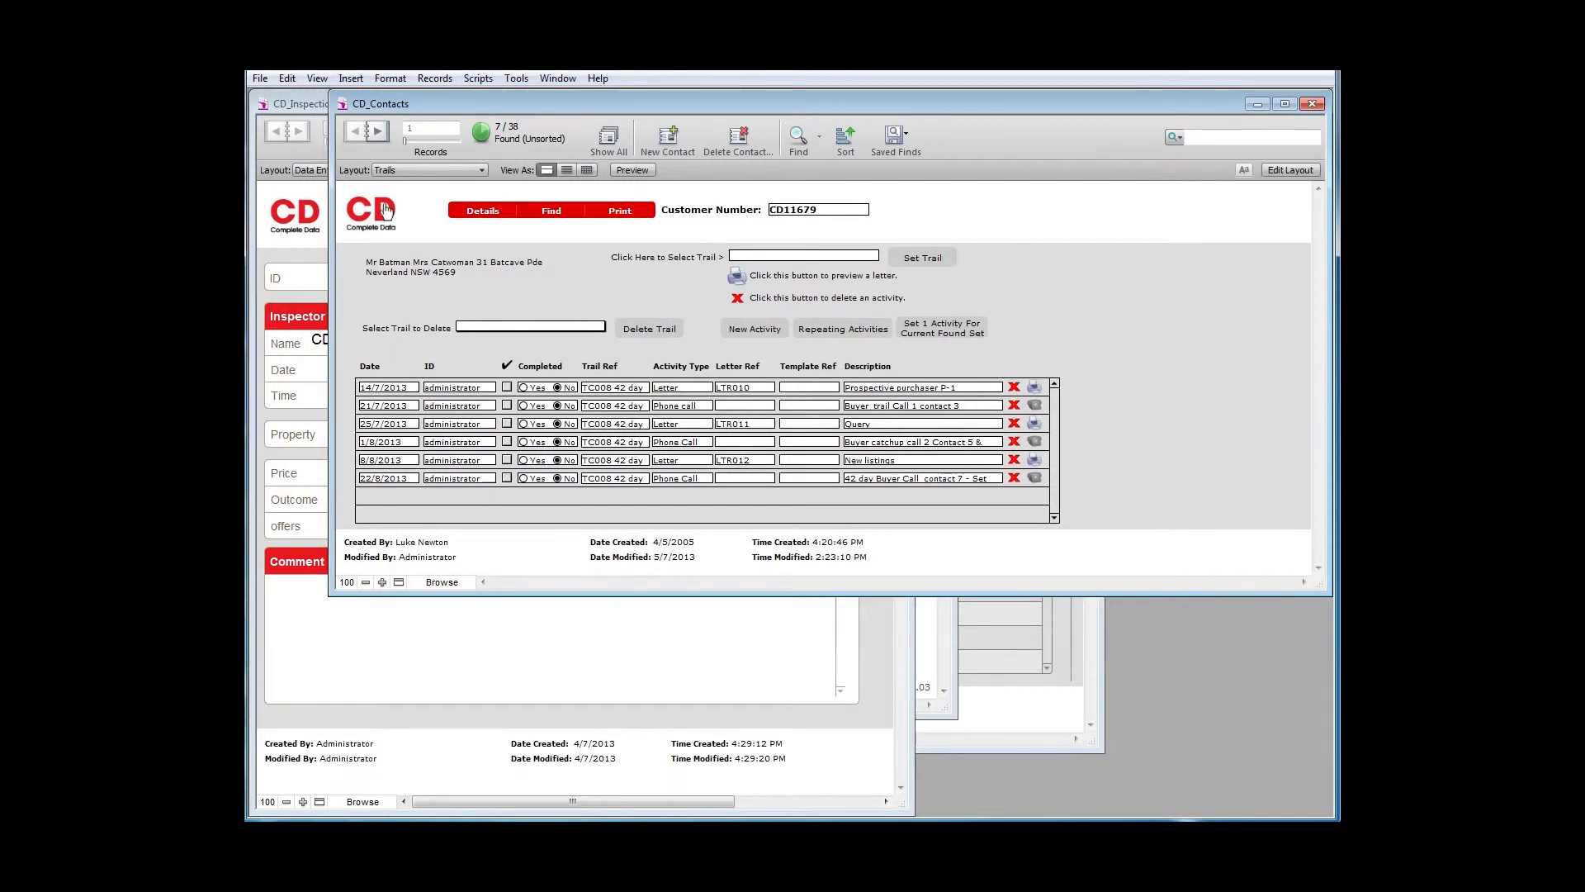
Page through the found contacts and check the trail activities set for each one.
left_click(382, 135)
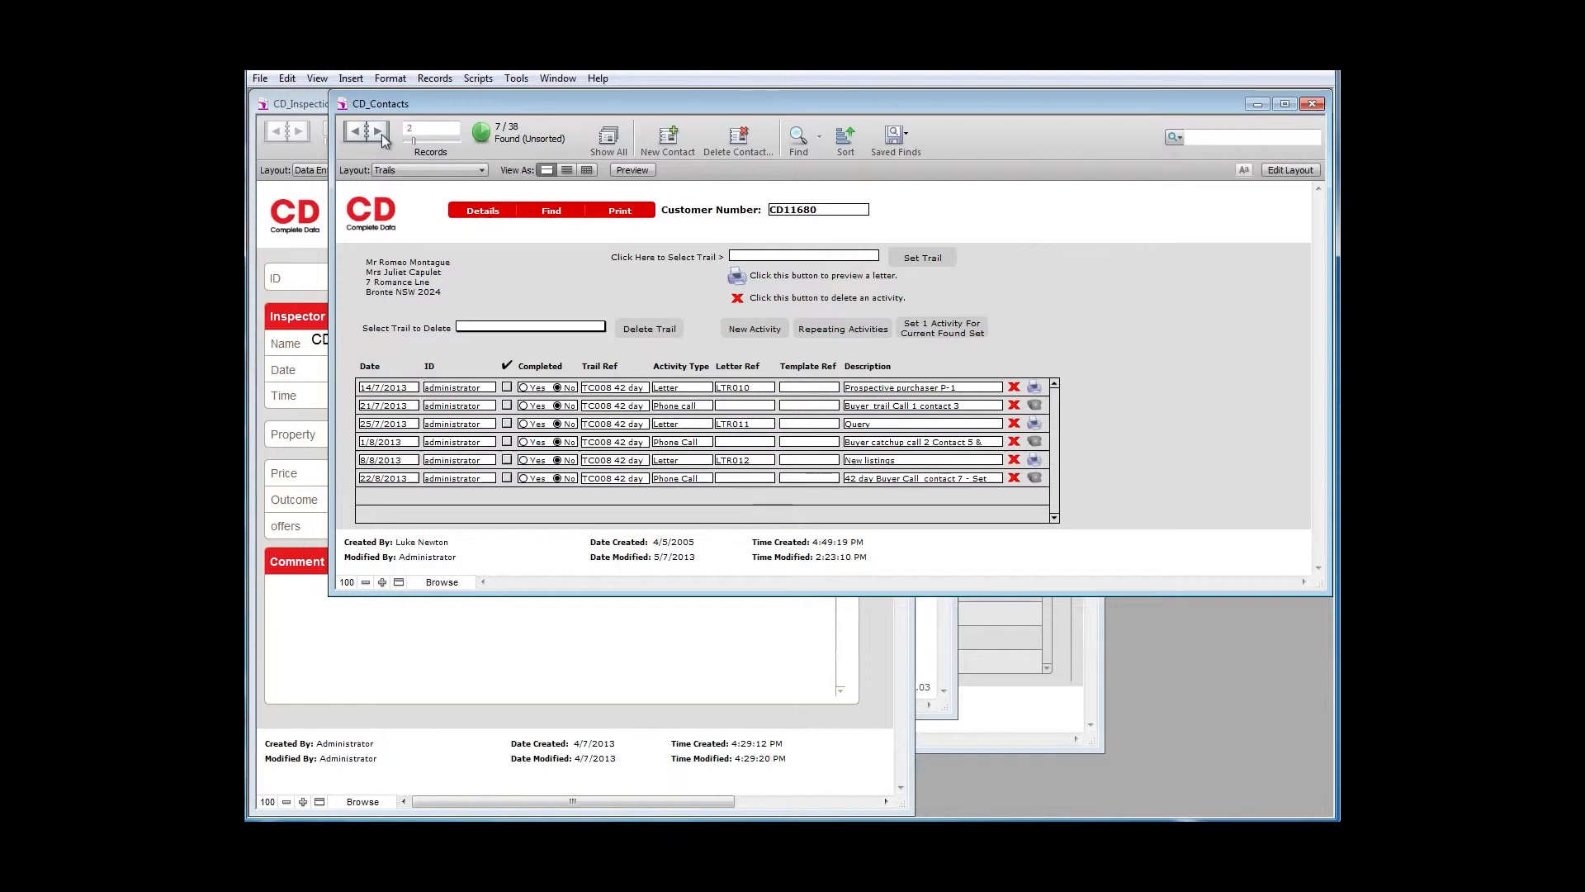
left_click(381, 134)
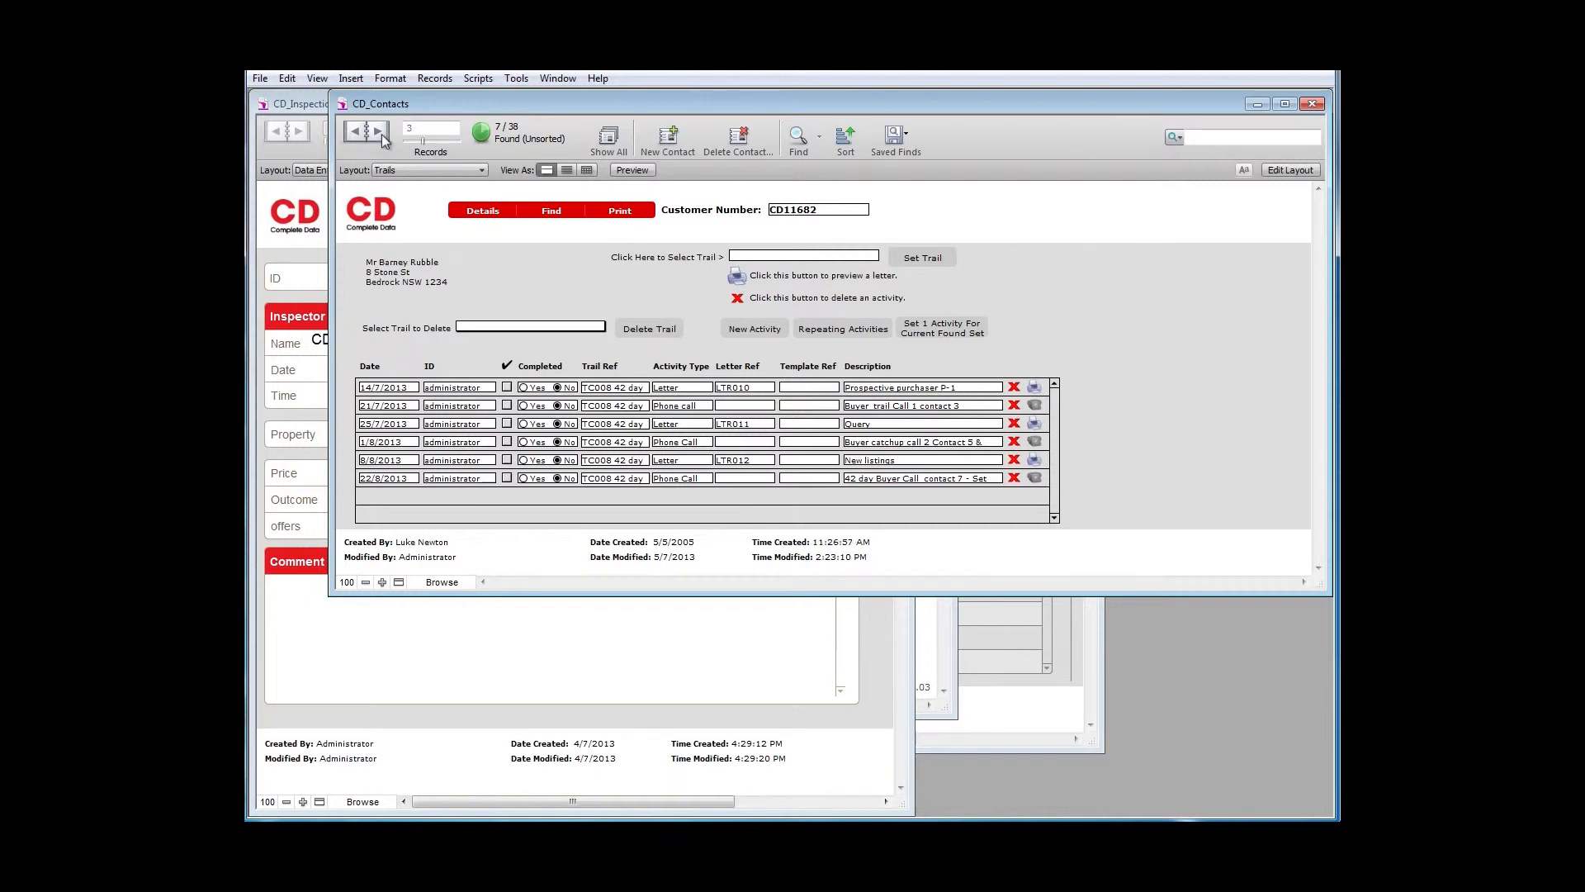
left_click(381, 134)
left_click(382, 134)
left_click(382, 133)
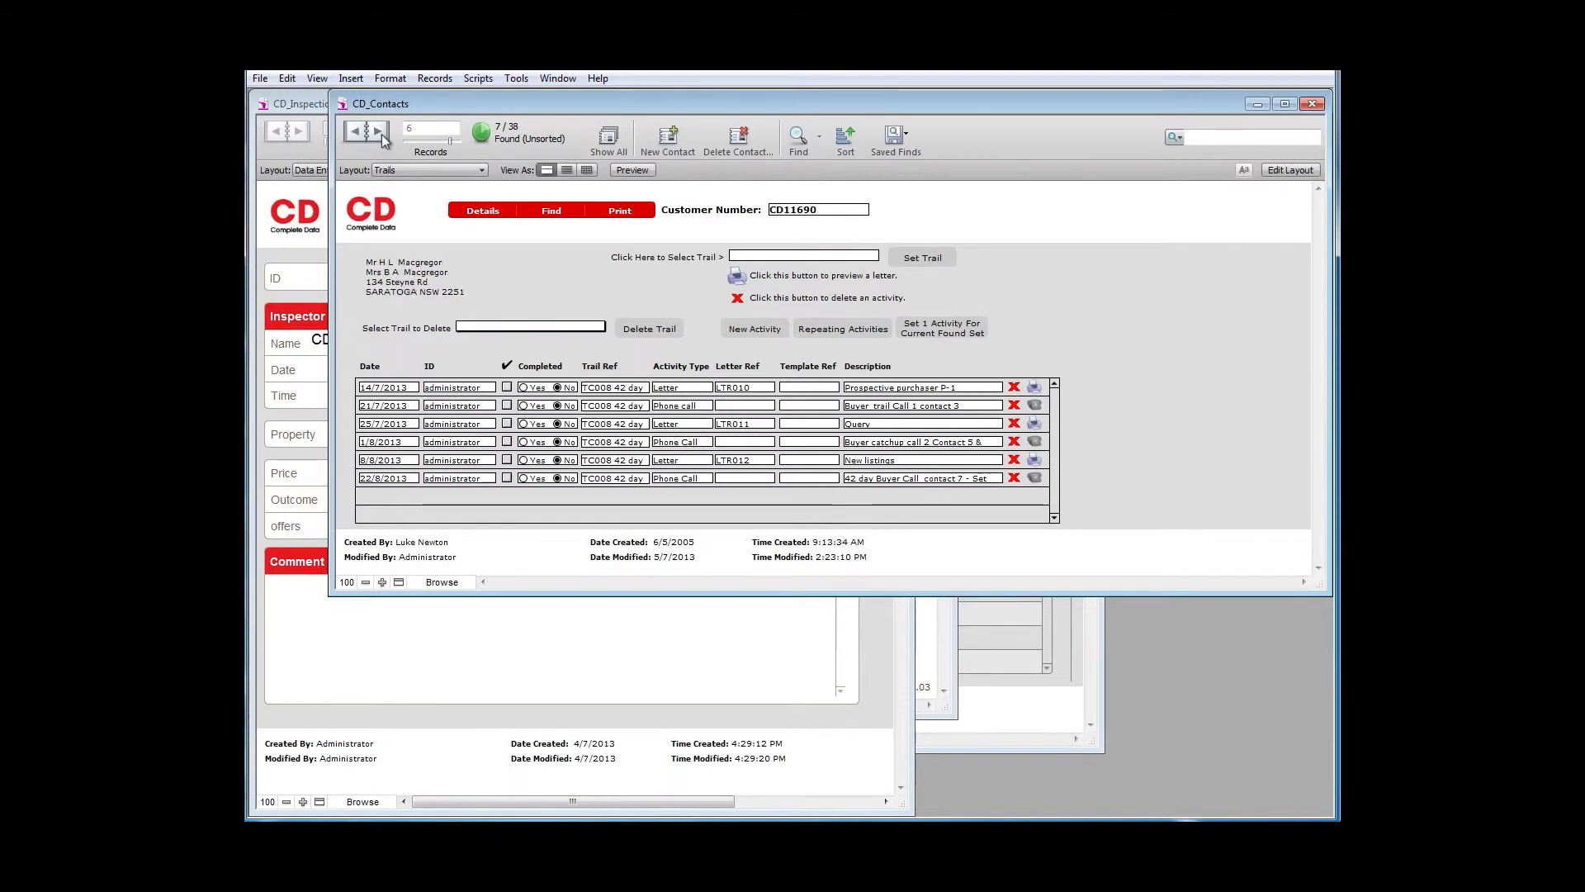
left_click(381, 135)
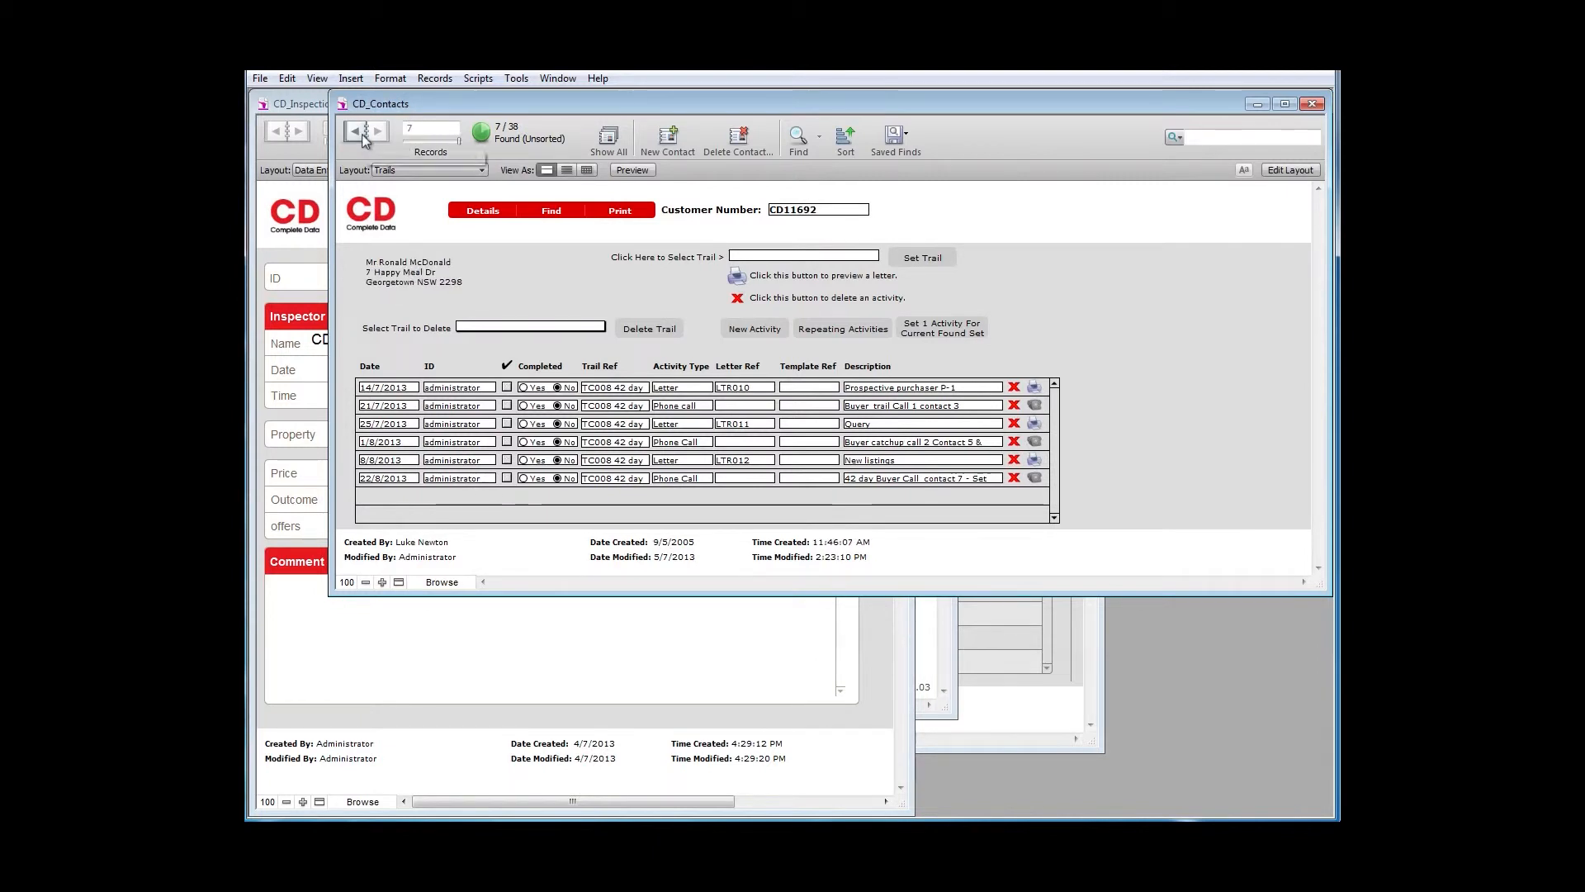
left_click(361, 136)
left_click(361, 136)
left_click(361, 136)
left_click(361, 137)
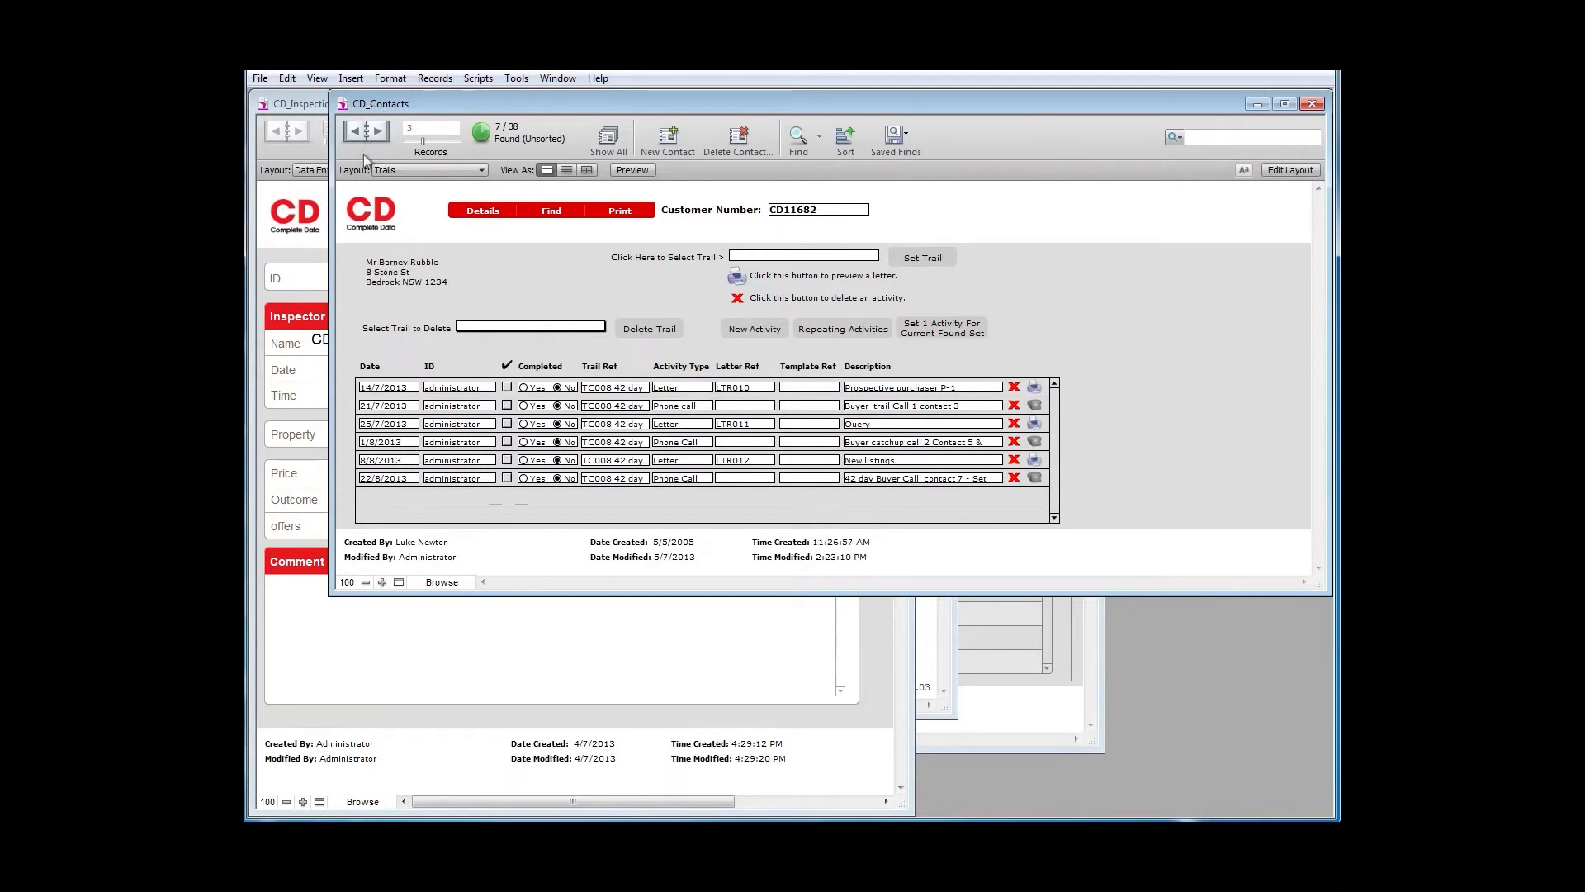
Return to the list of found contacts and open the bulk SMS form for them.
left_click(484, 213)
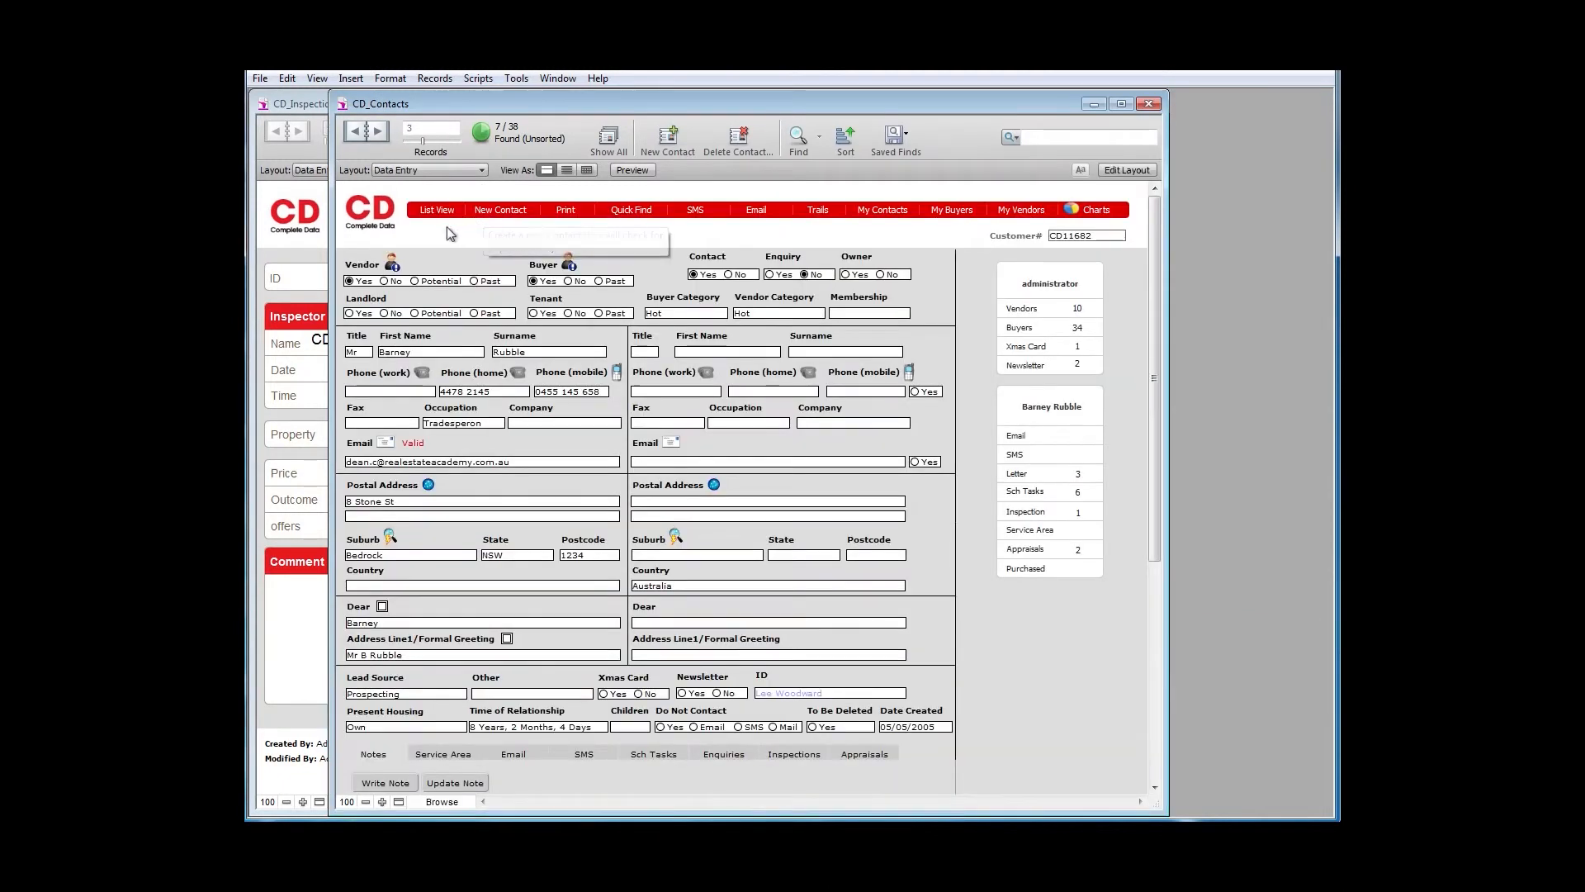
left_click(439, 213)
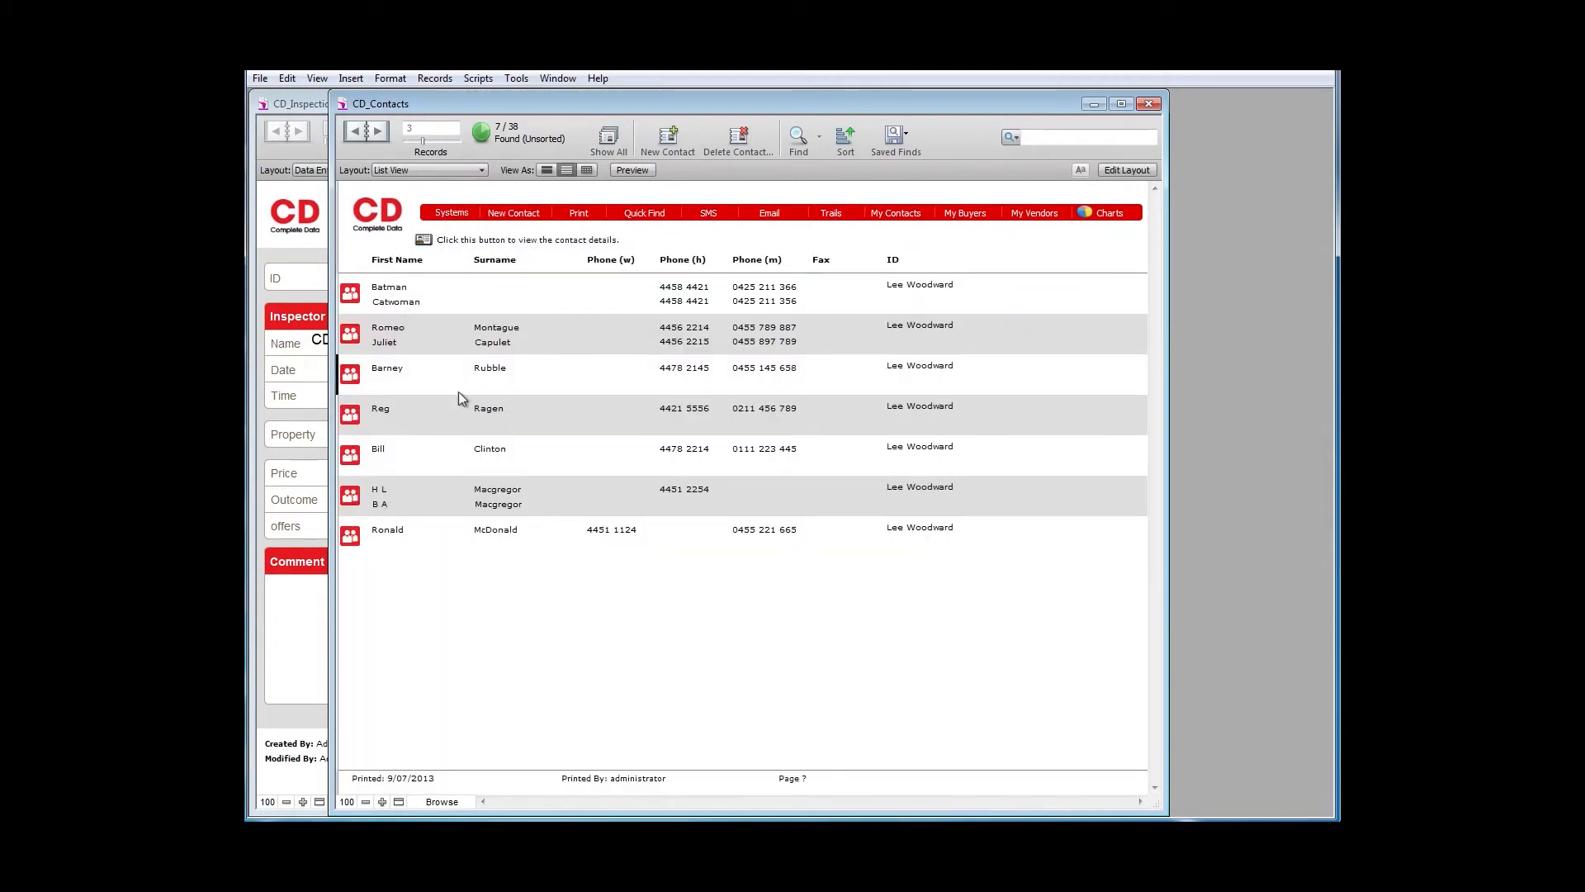
left_click(708, 214)
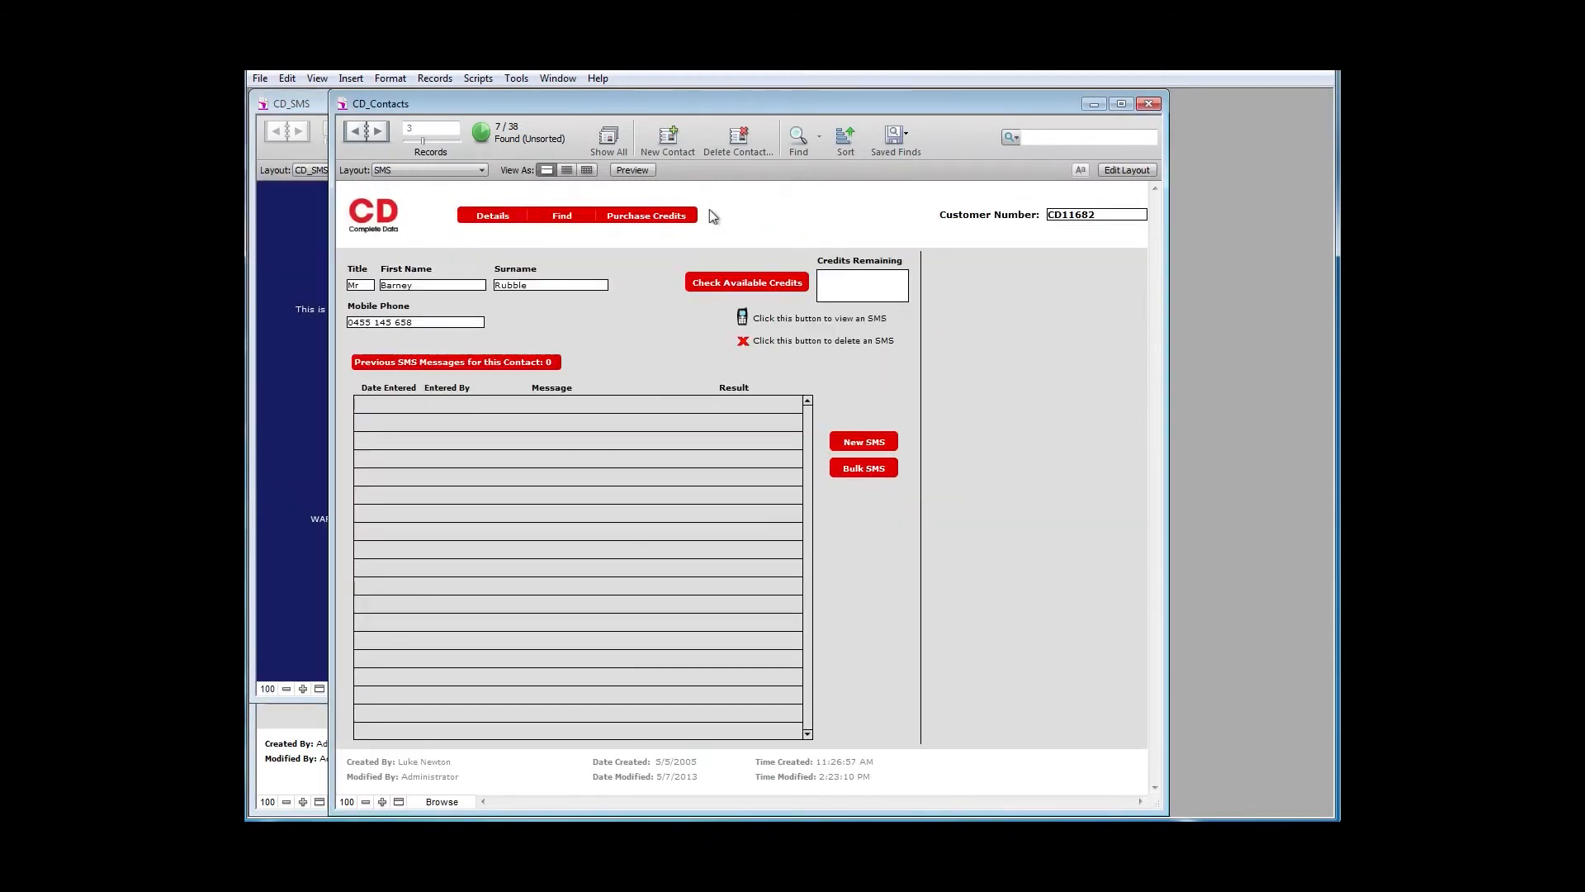
left_click(862, 468)
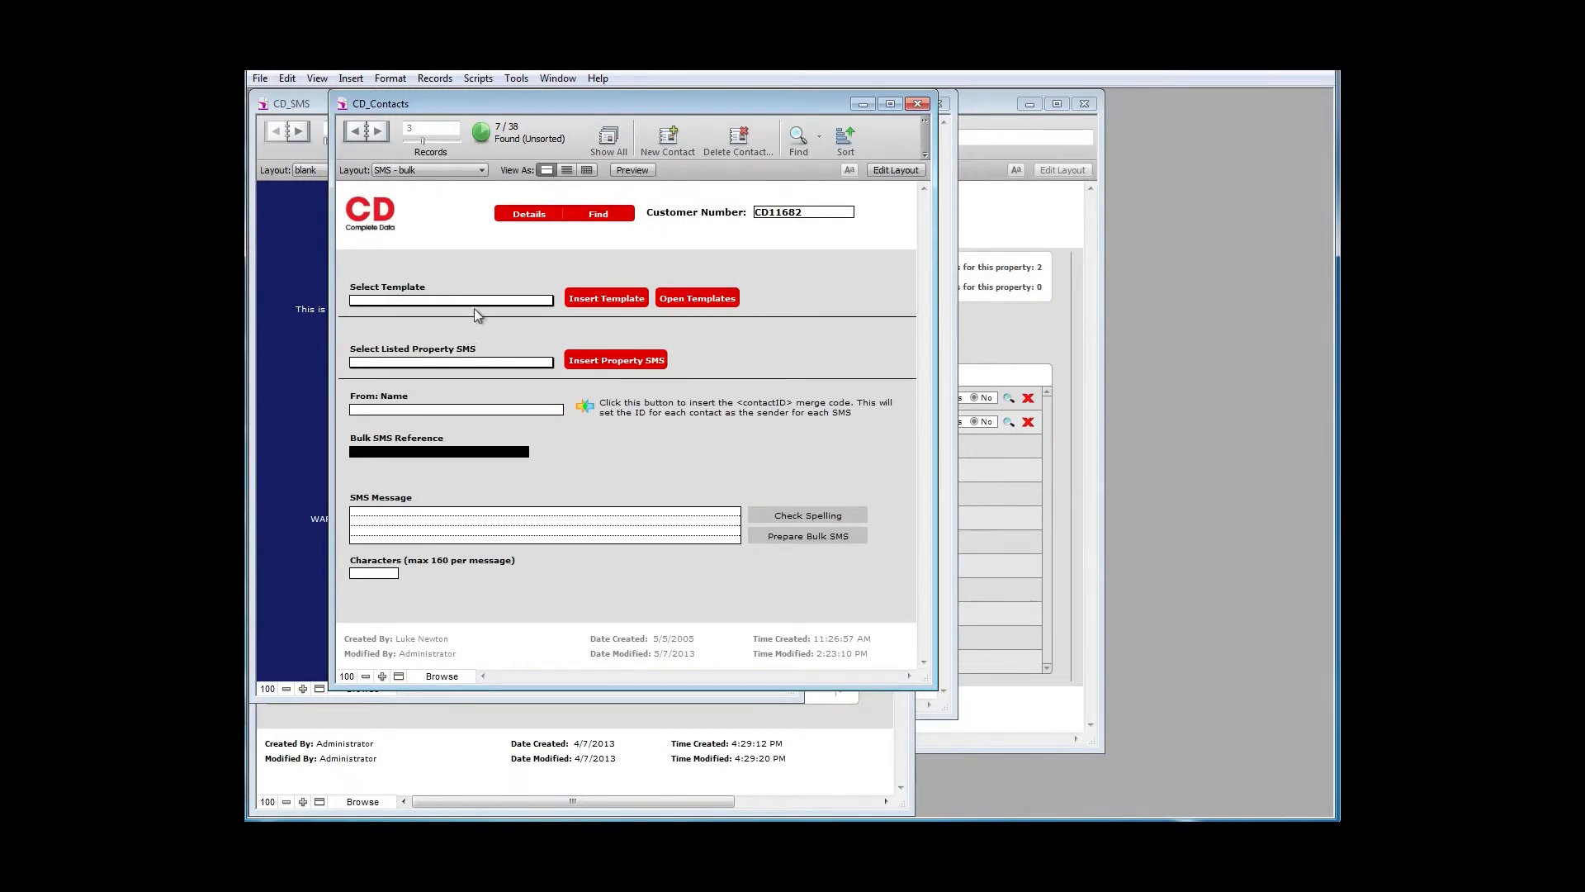
Prepare the bulk SMS from template TMPL1012 Vendor SMS Open House Template, with the contactID merge code as the sender name.
left_click(478, 301)
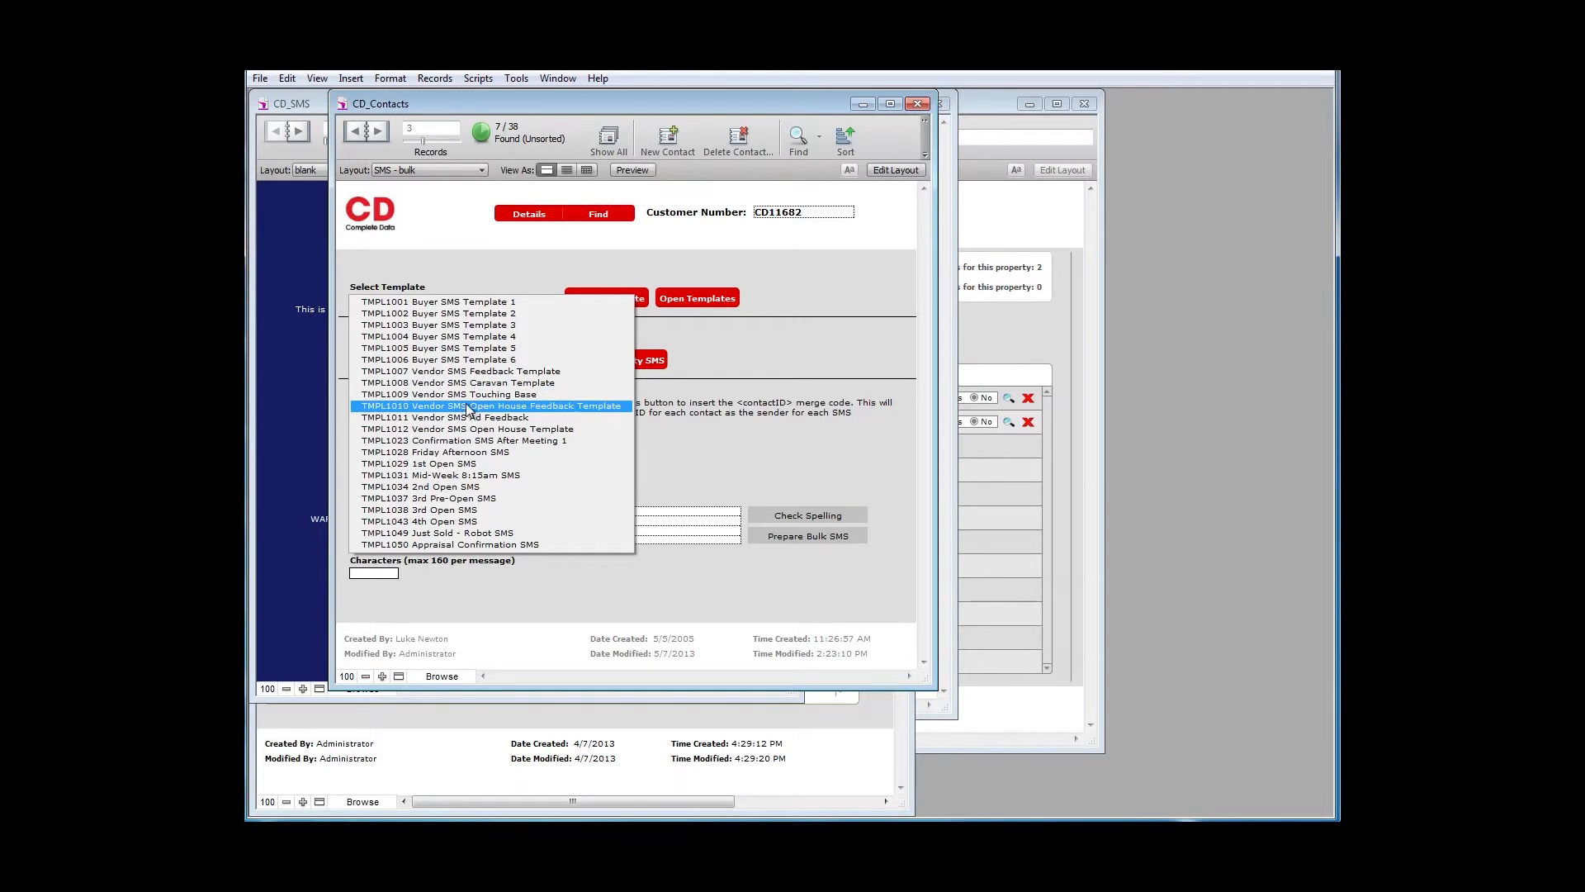
left_click(463, 431)
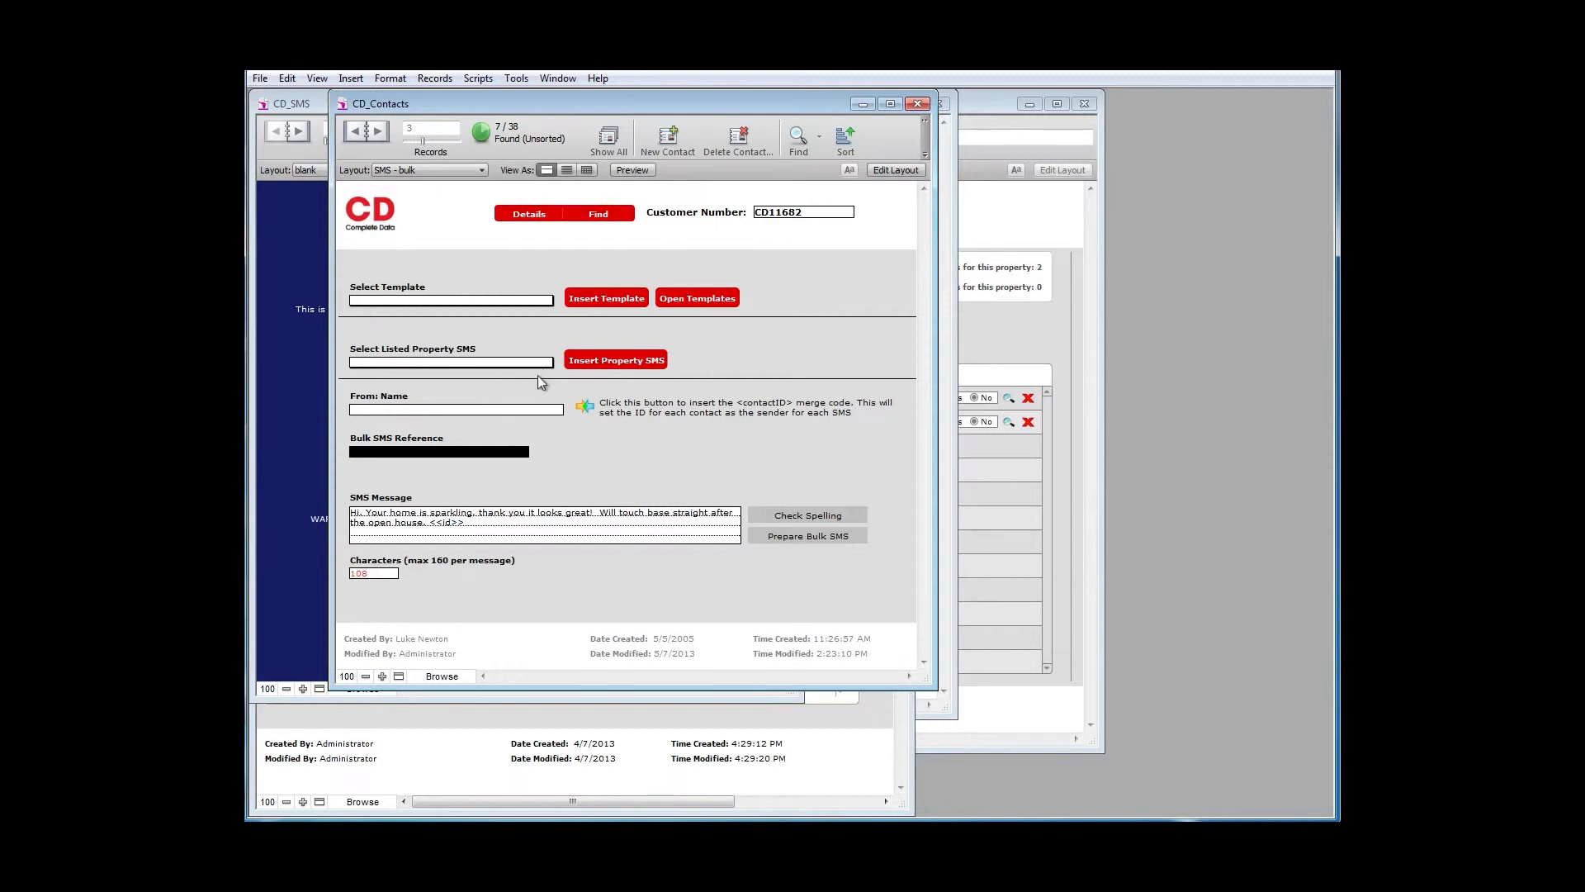
left_click(584, 407)
left_click(786, 537)
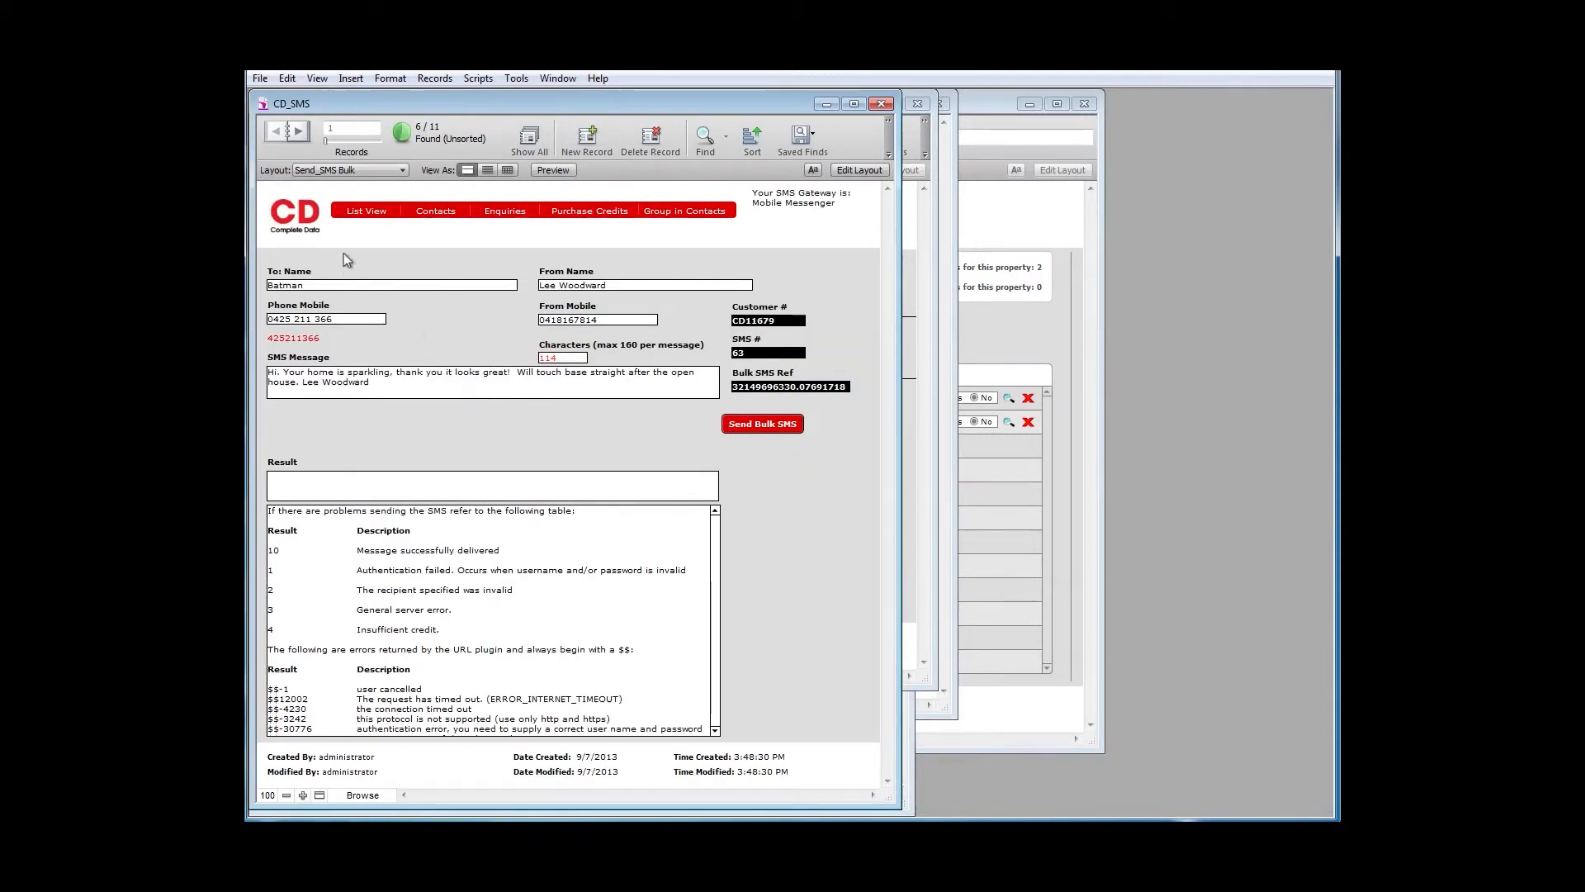
Page through the prepared bulk SMS records and check each recipient and message.
left_click(302, 132)
left_click(302, 132)
left_click(302, 132)
left_click(302, 132)
left_click(302, 132)
left_click(277, 133)
left_click(277, 133)
left_click(278, 133)
left_click(277, 133)
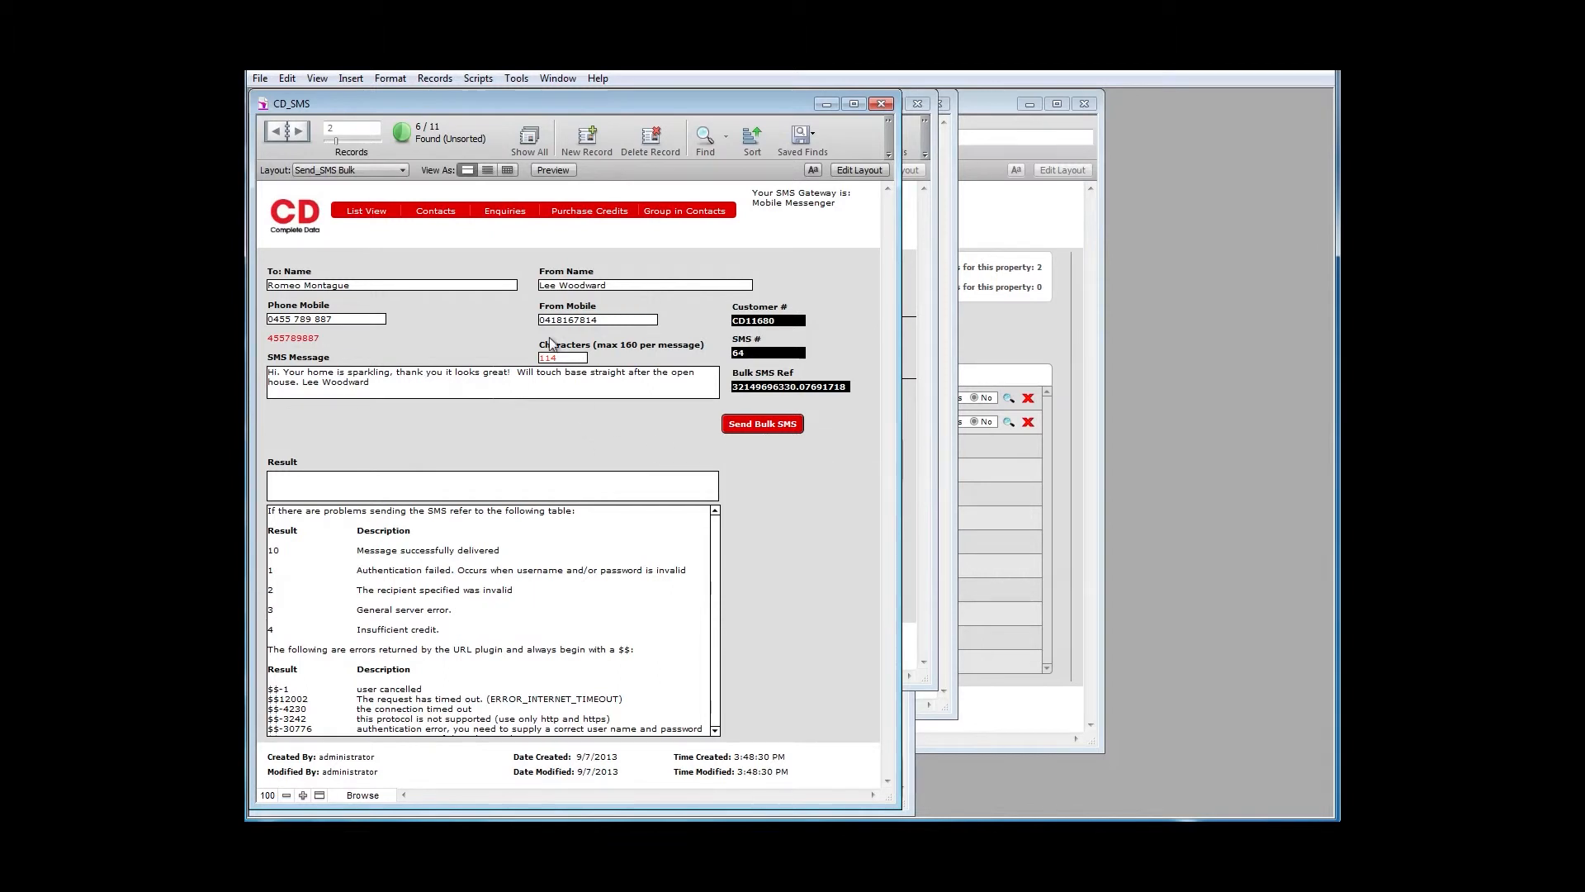
Go back to the found contacts from the prepared SMS and page through each contact's previous SMS messages.
left_click(426, 213)
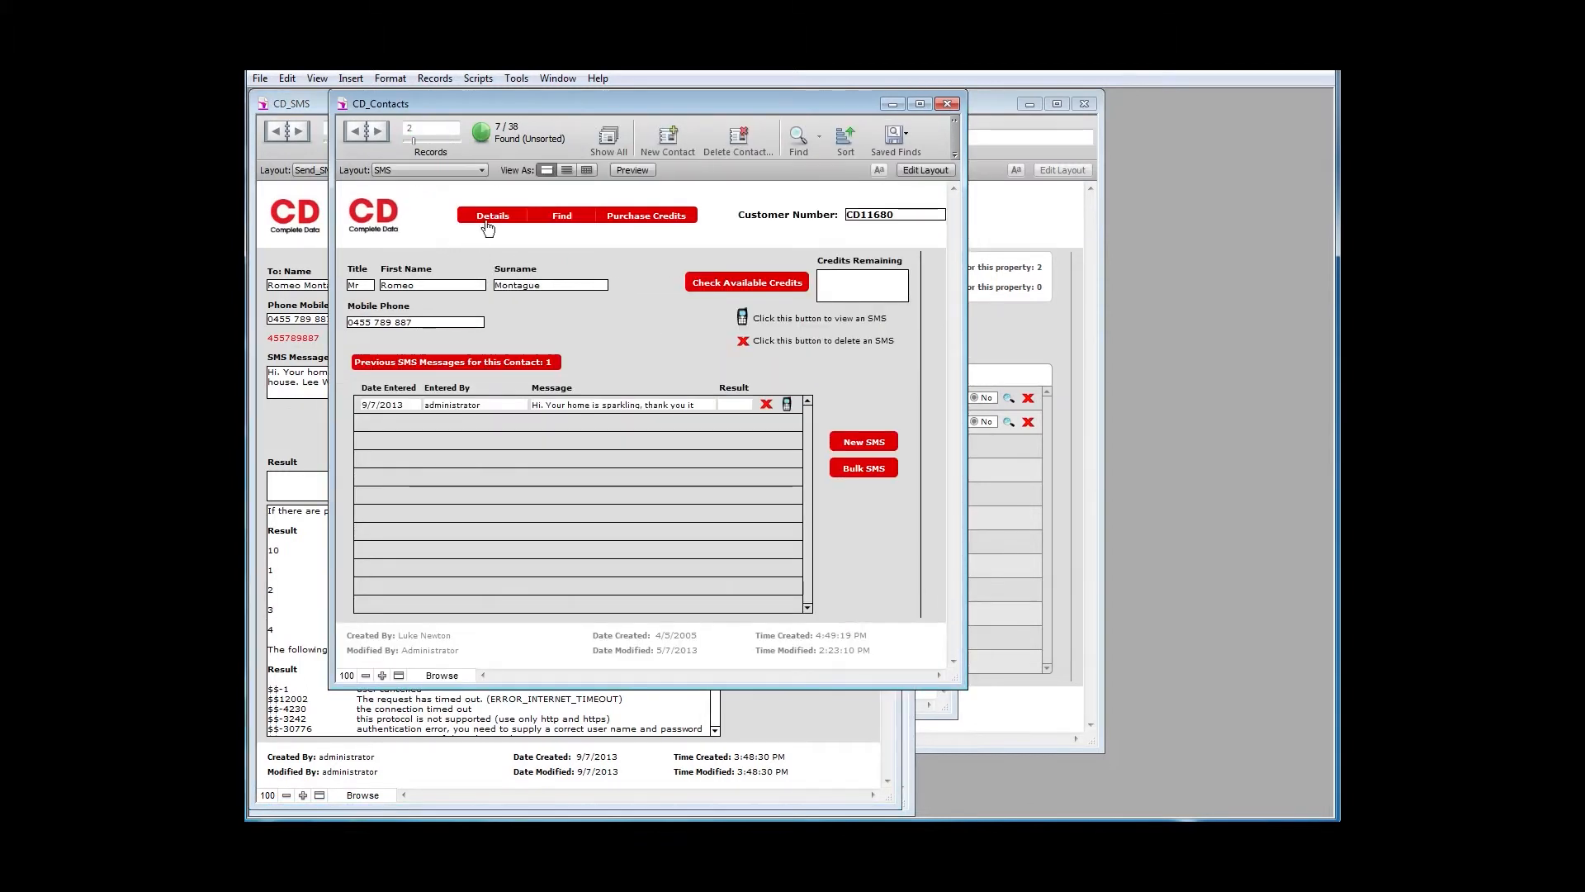
left_click(383, 131)
left_click(383, 131)
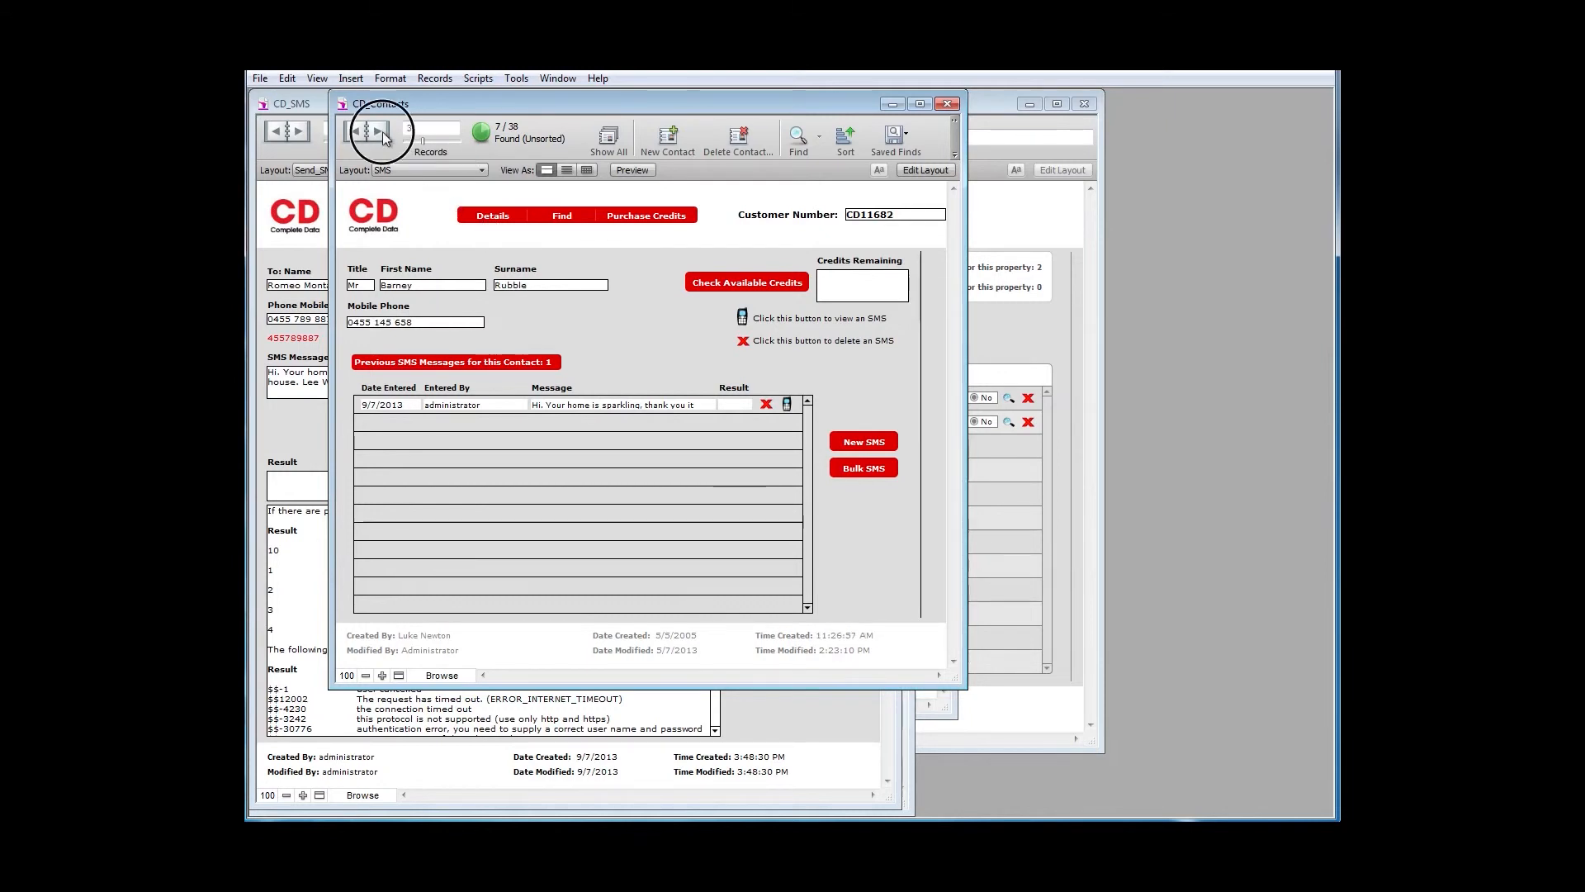
left_click(383, 131)
left_click(383, 132)
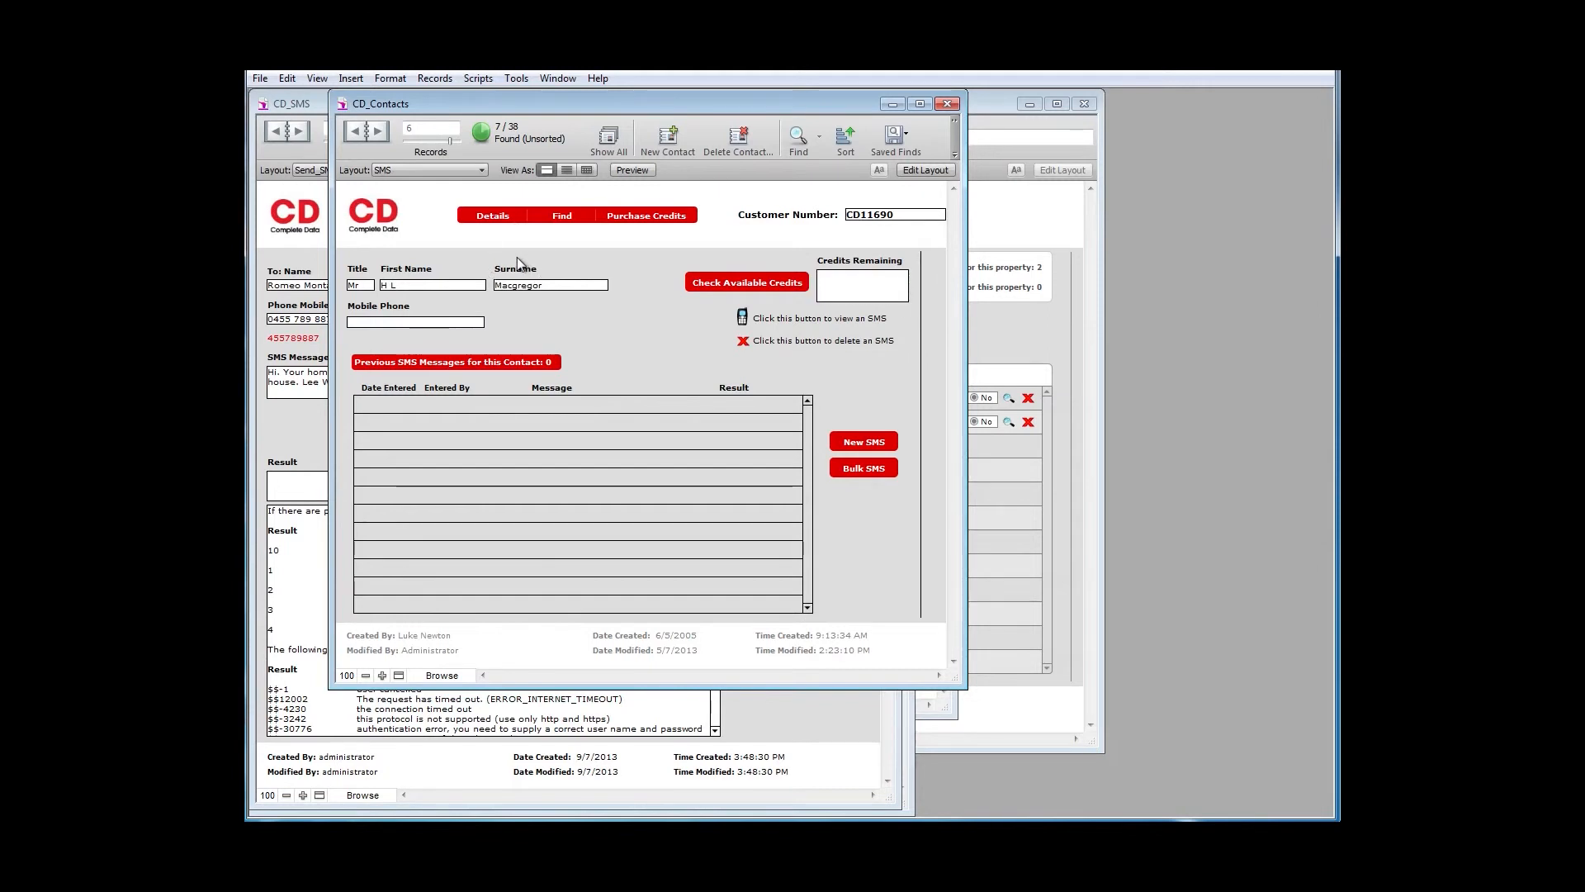
Return to the list of found contacts and open the bulk email form for them.
left_click(489, 217)
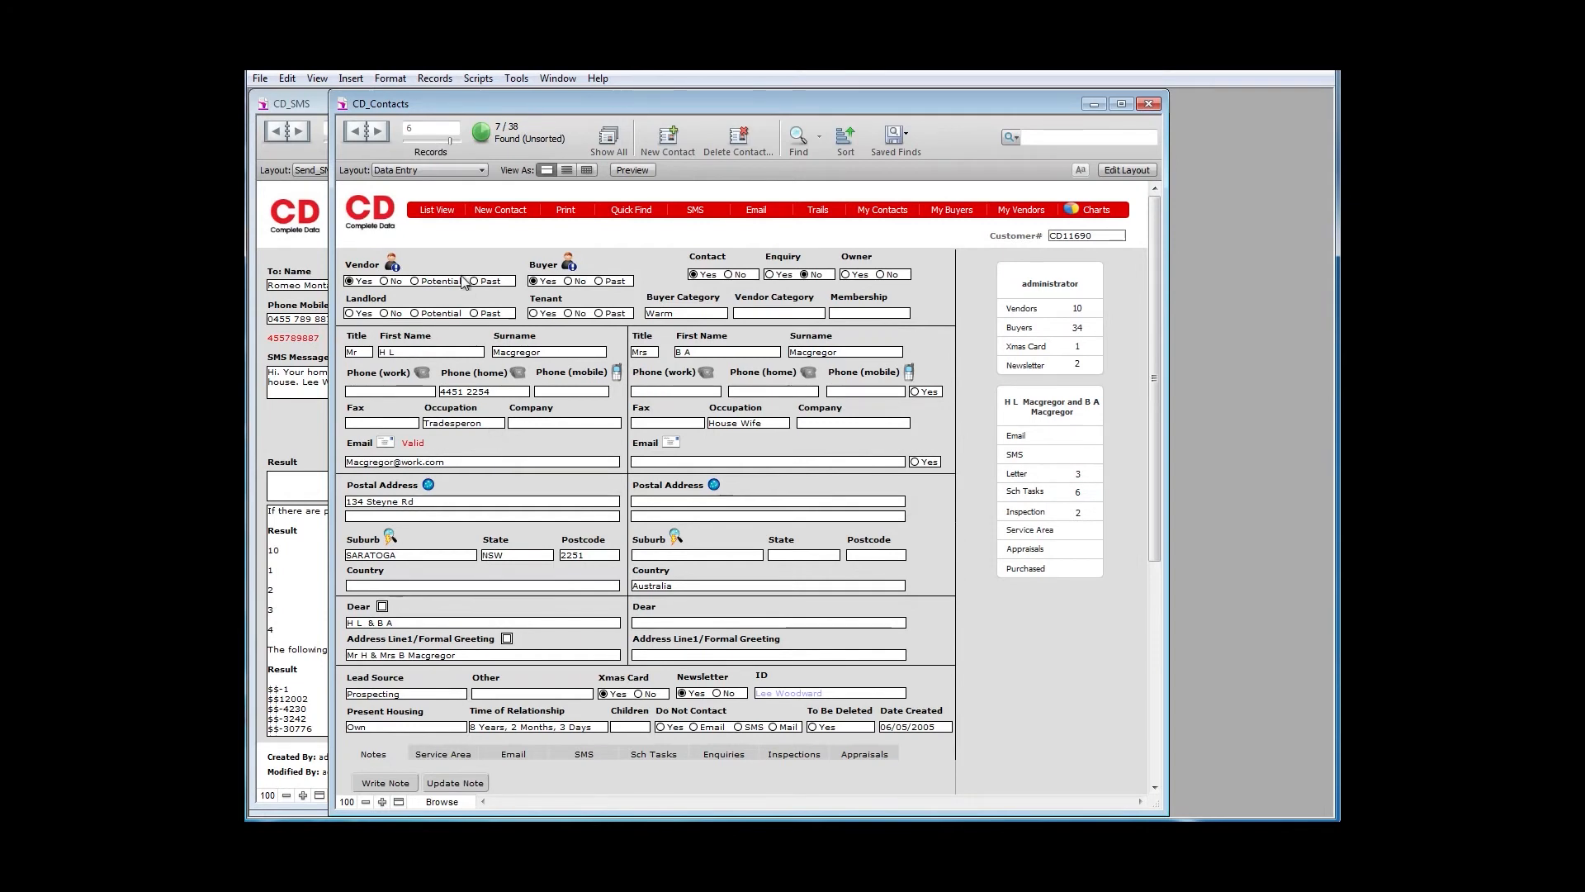
left_click(444, 211)
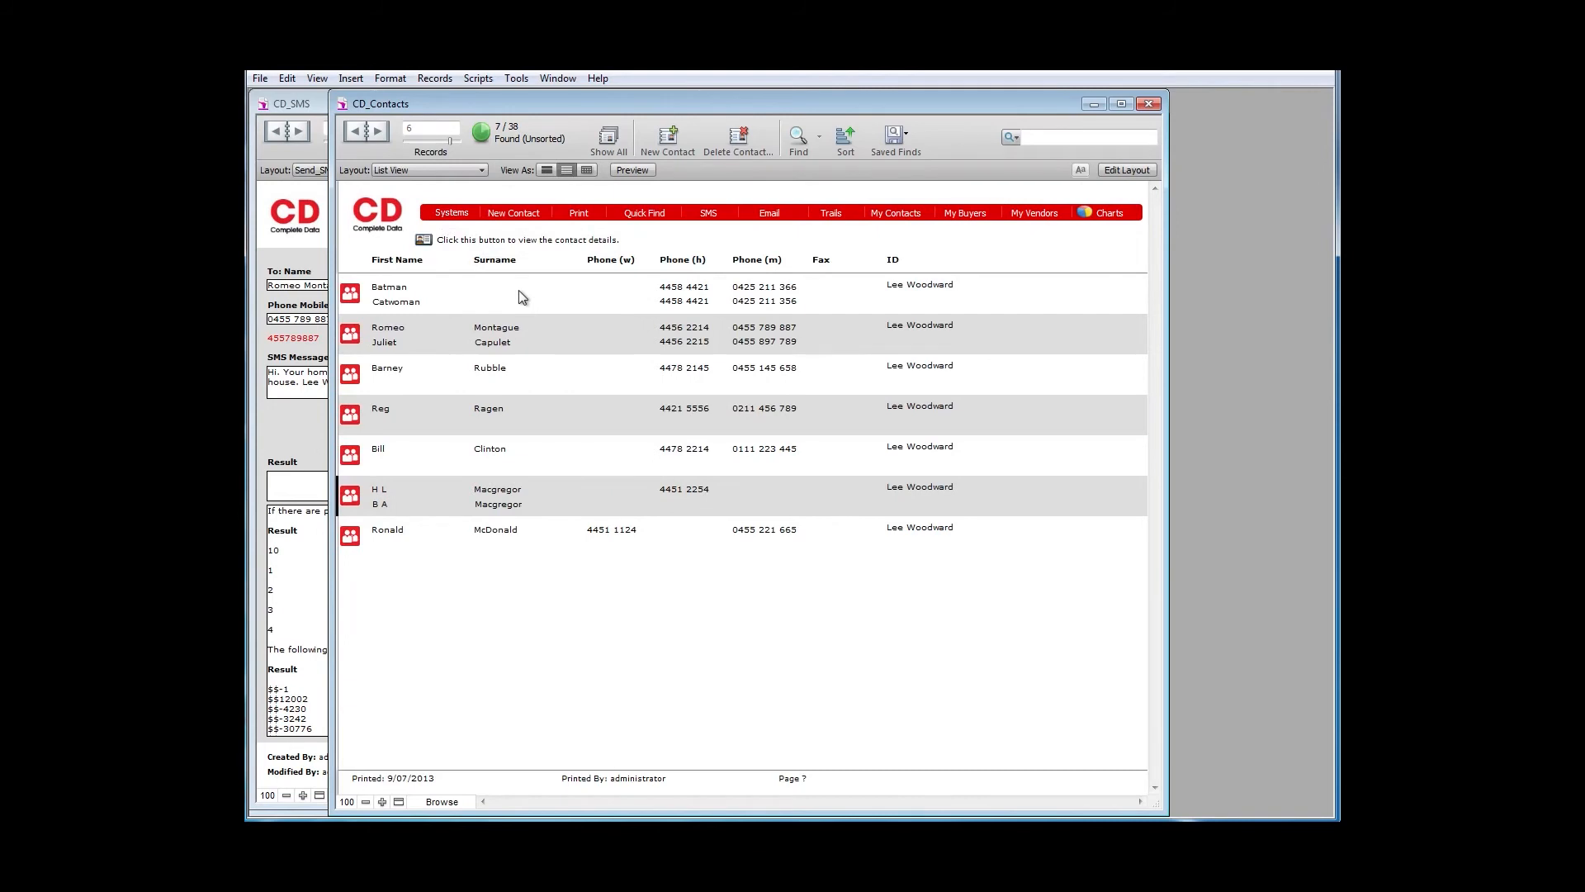
left_click(769, 213)
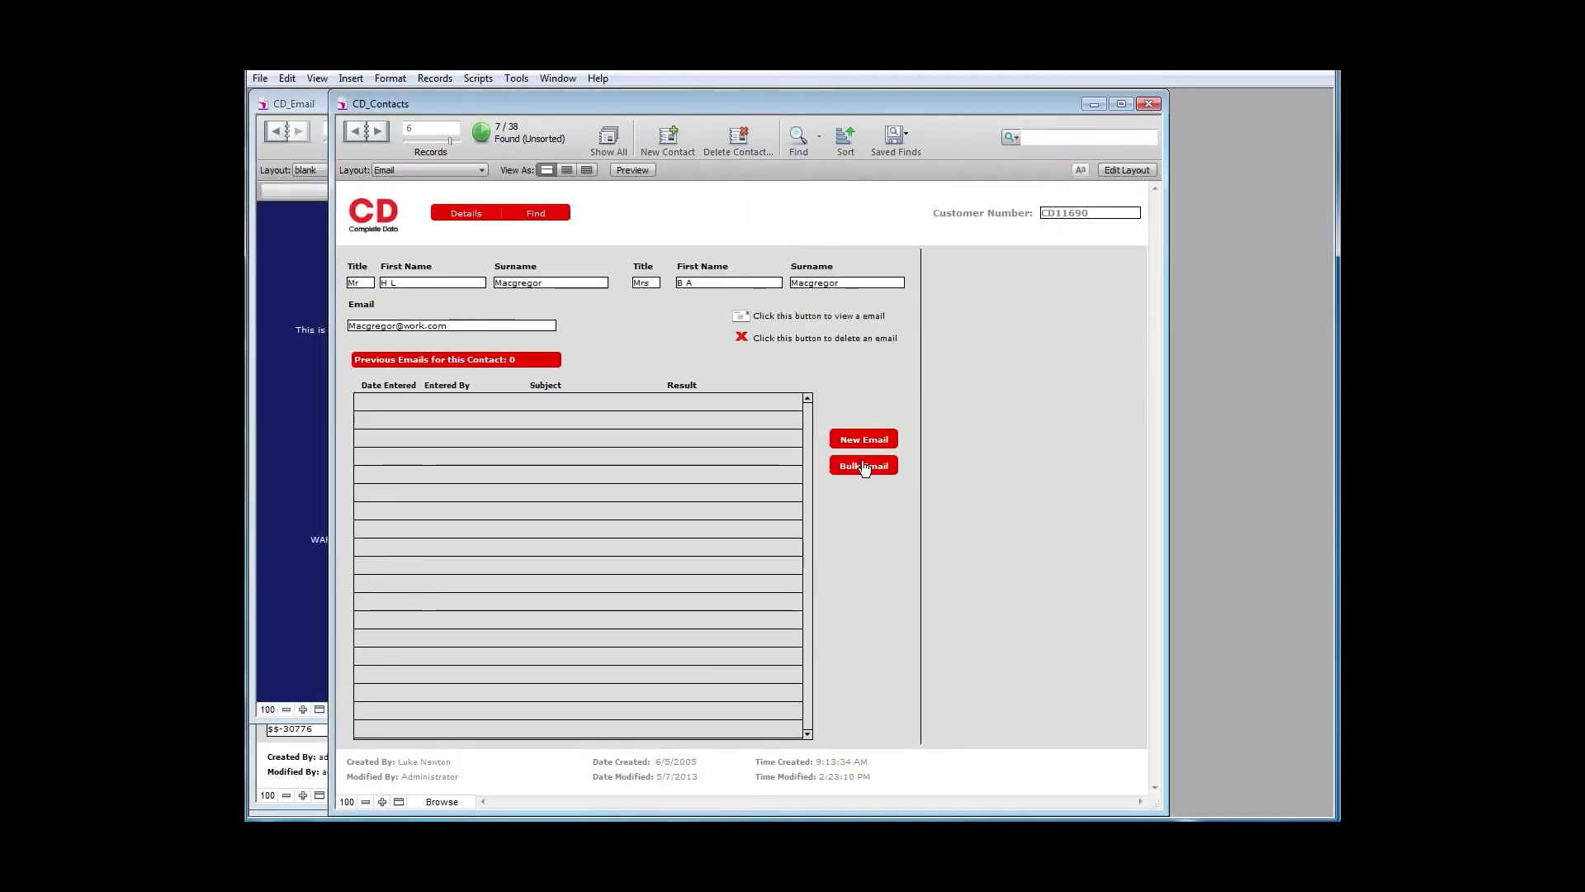
left_click(865, 467)
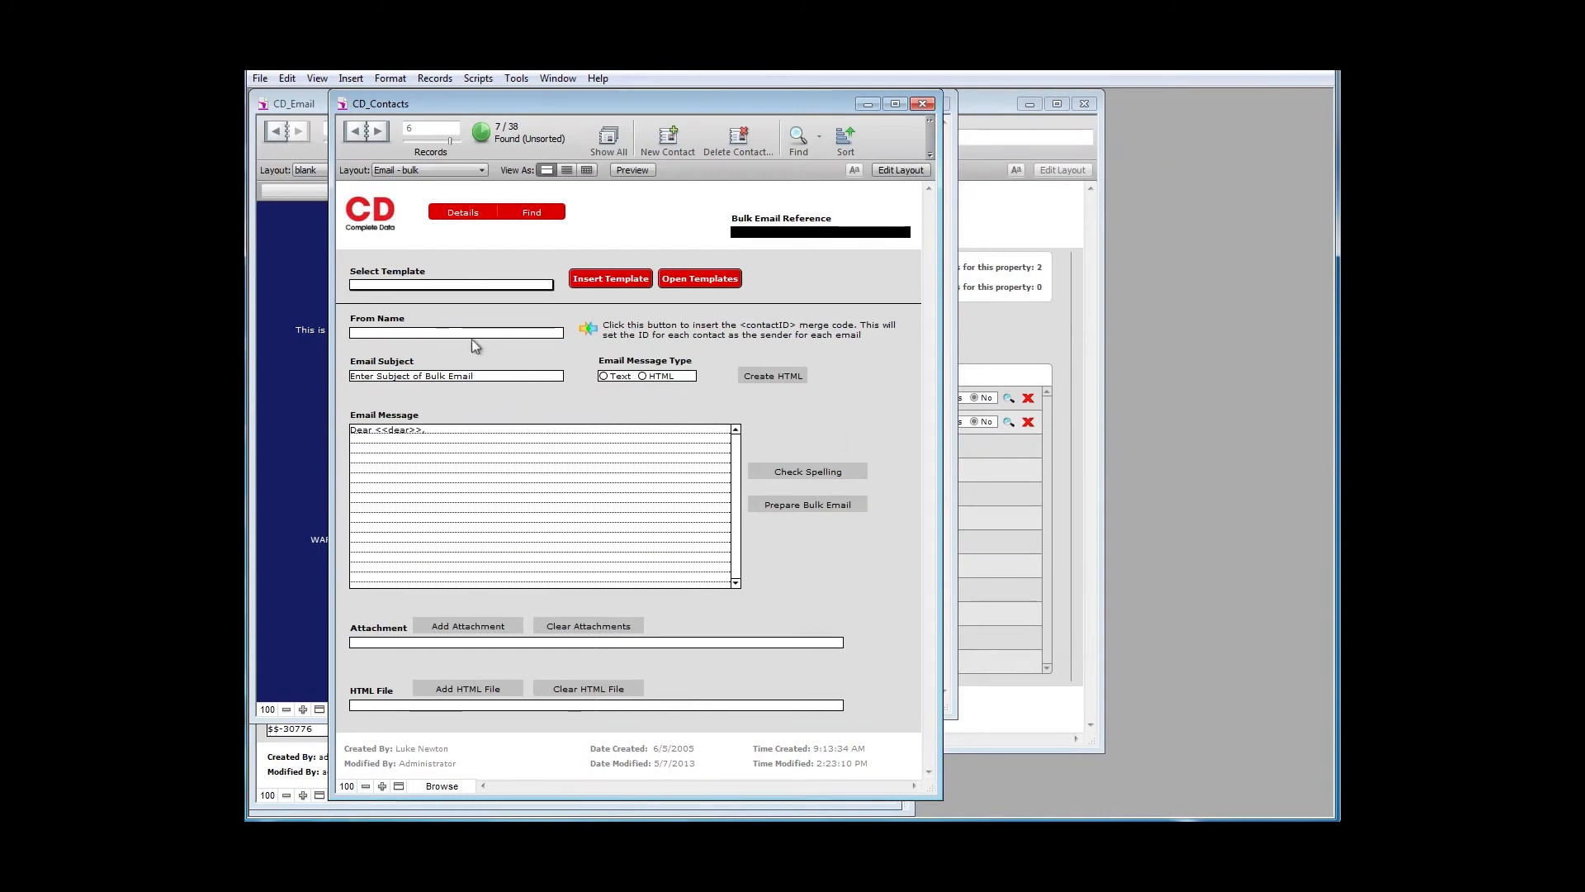
Prepare a text-type bulk email from template TMPL1014 New Buyer, with the contactID merge code as the sender name.
left_click(423, 285)
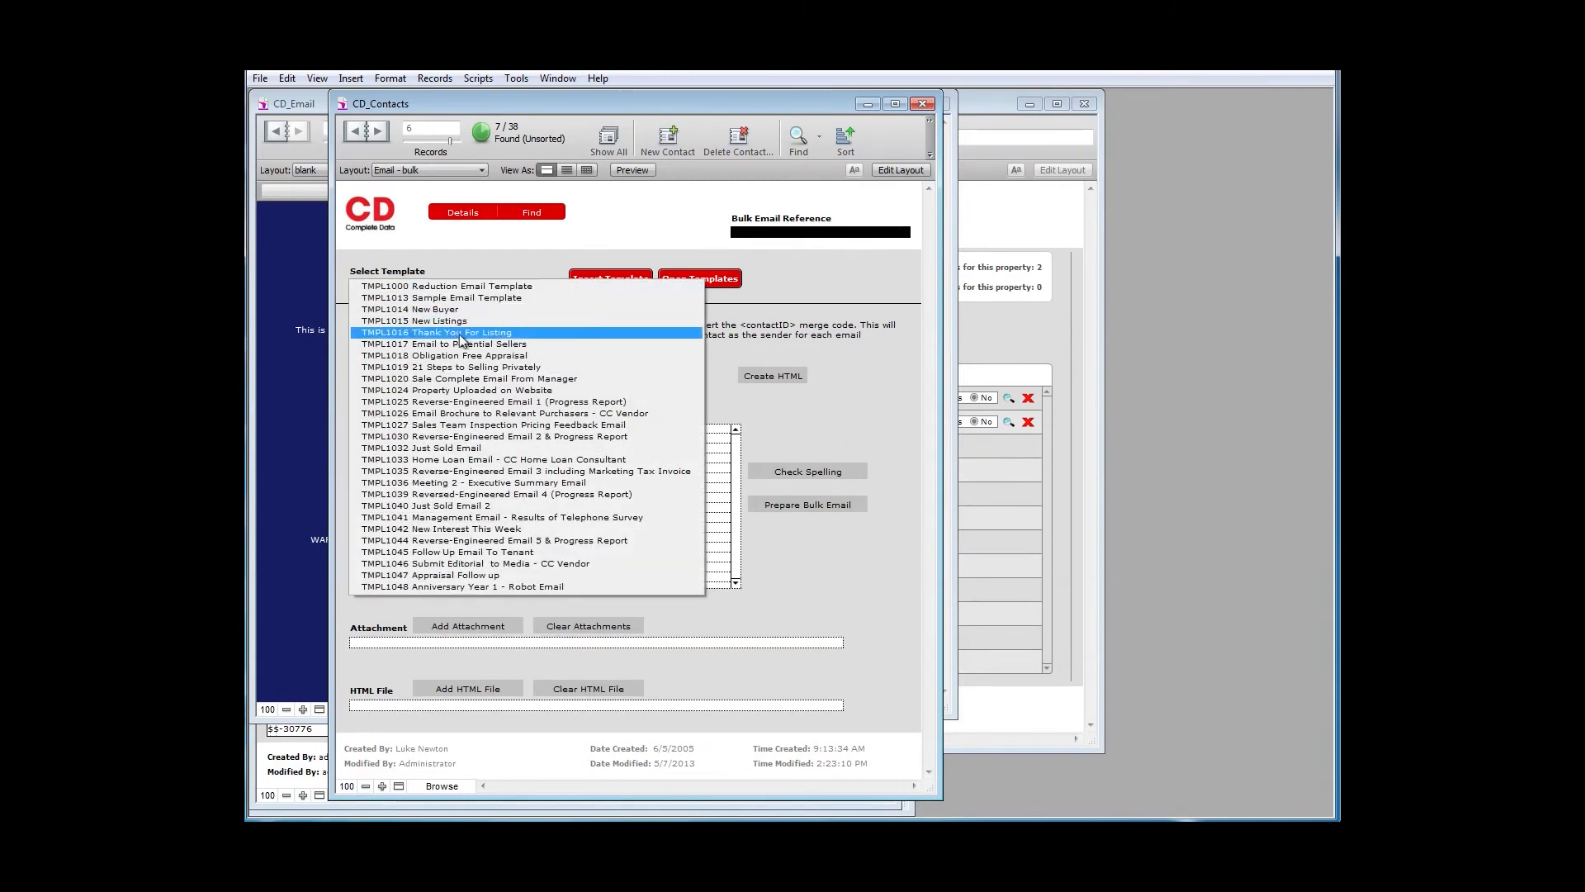
left_click(451, 309)
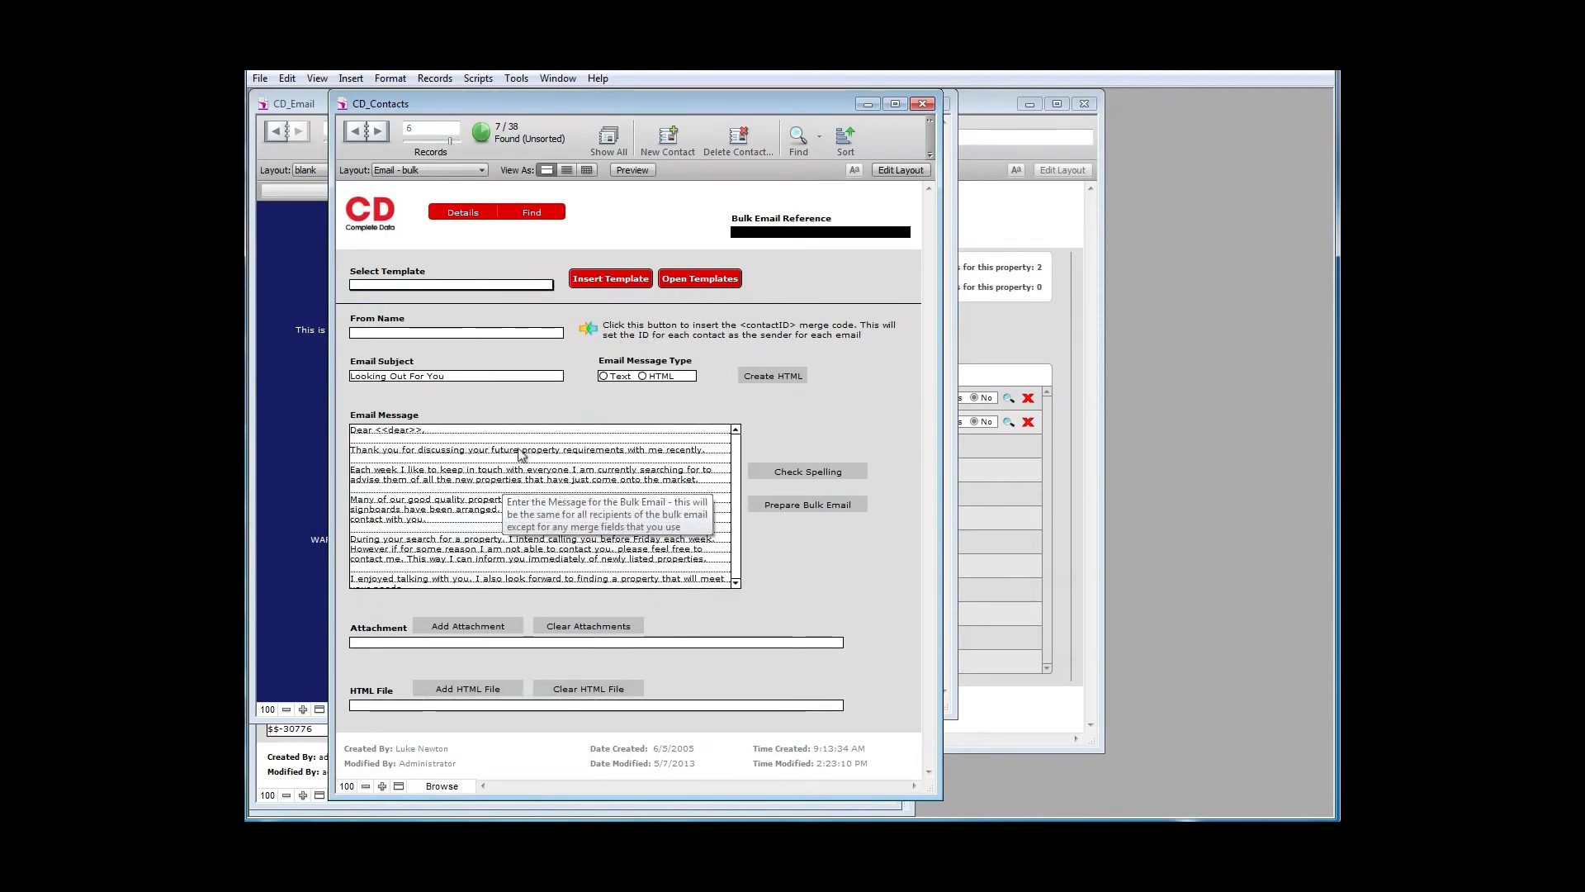
left_click(586, 330)
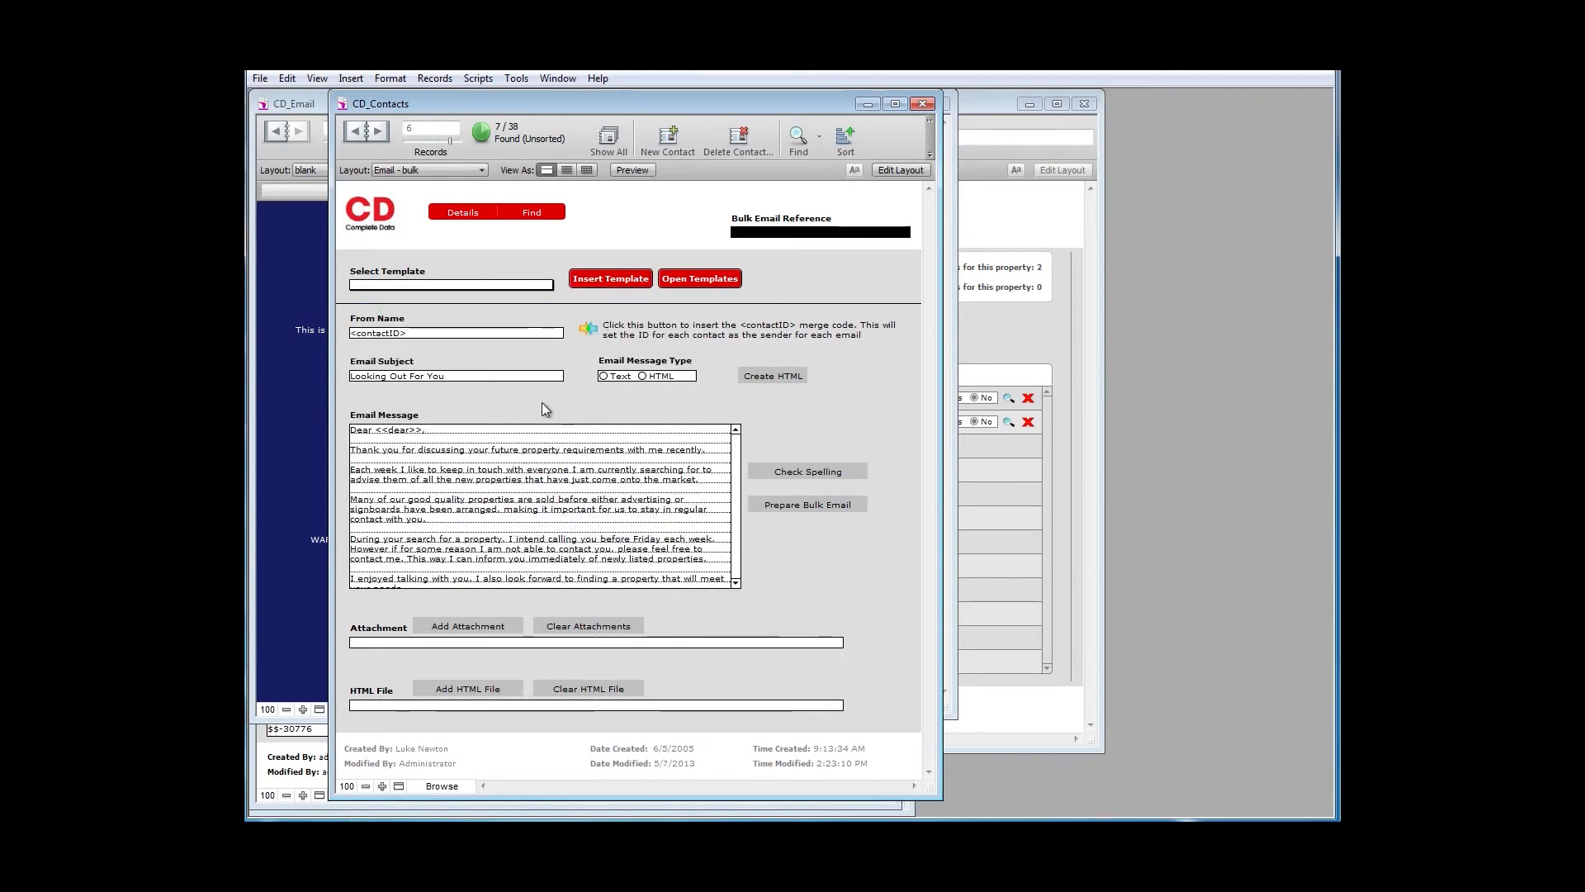
left_click(604, 377)
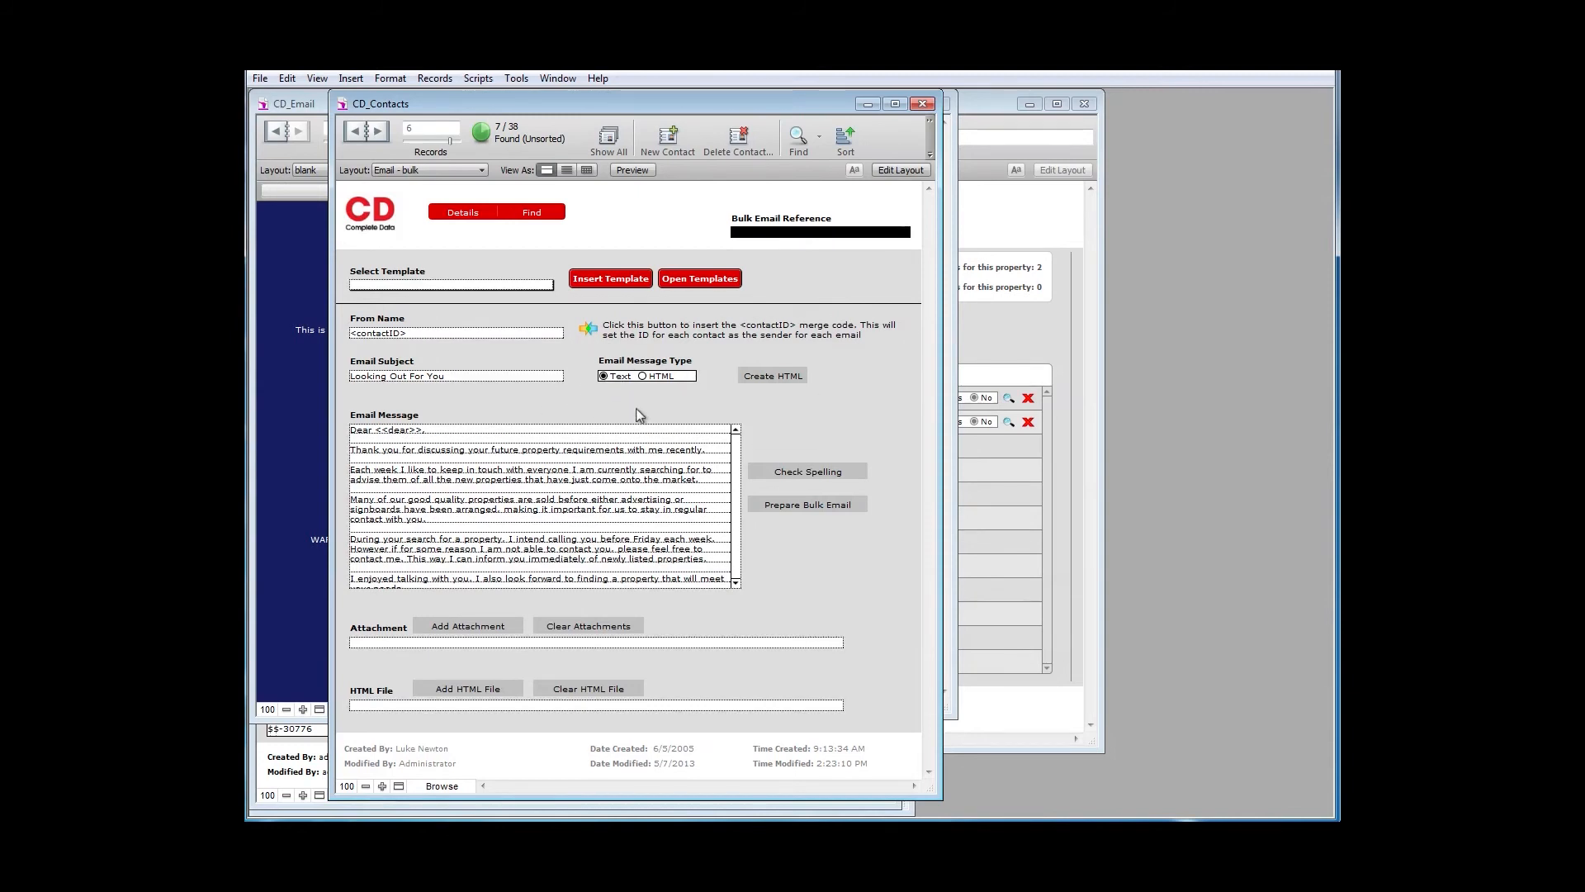
left_click(806, 503)
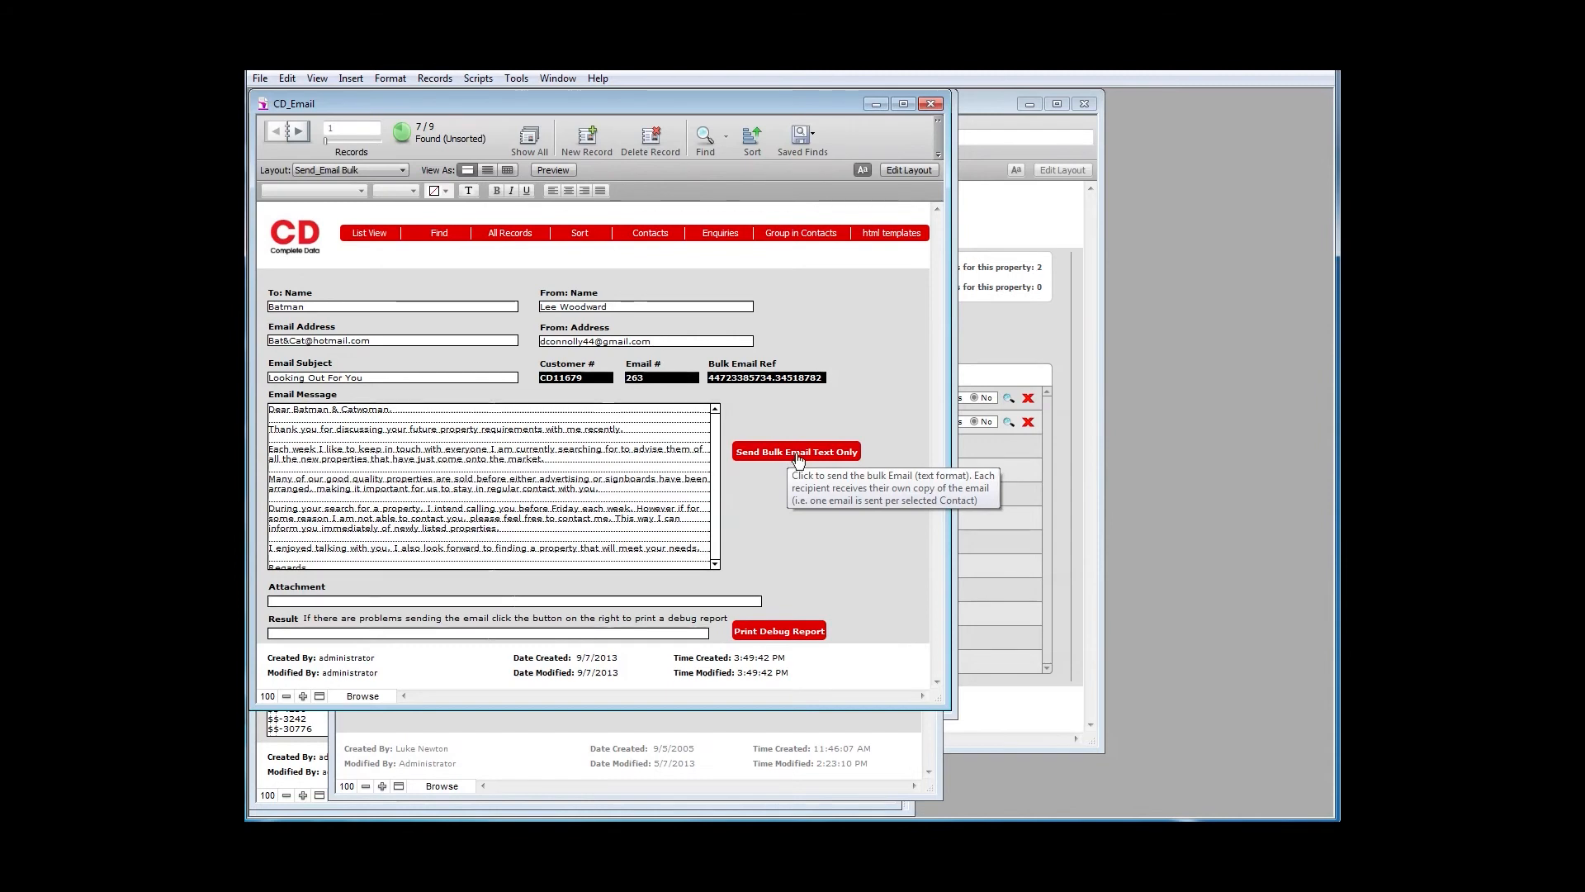
Check the Result field of the prepared bulk email and view the contact's previous emails.
left_click(530, 632)
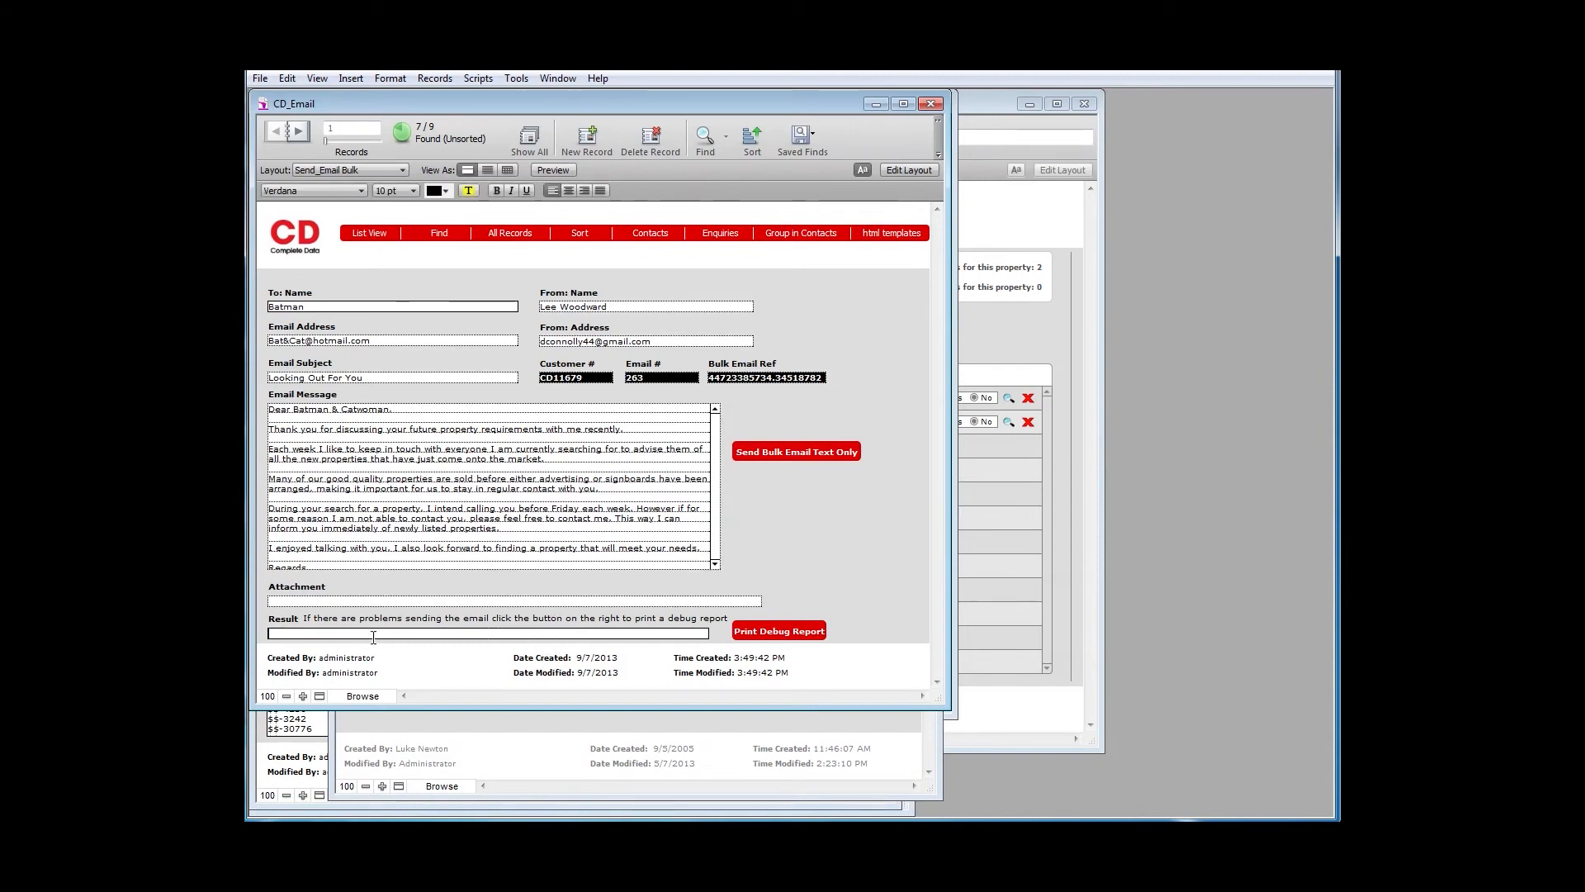
left_click(844, 369)
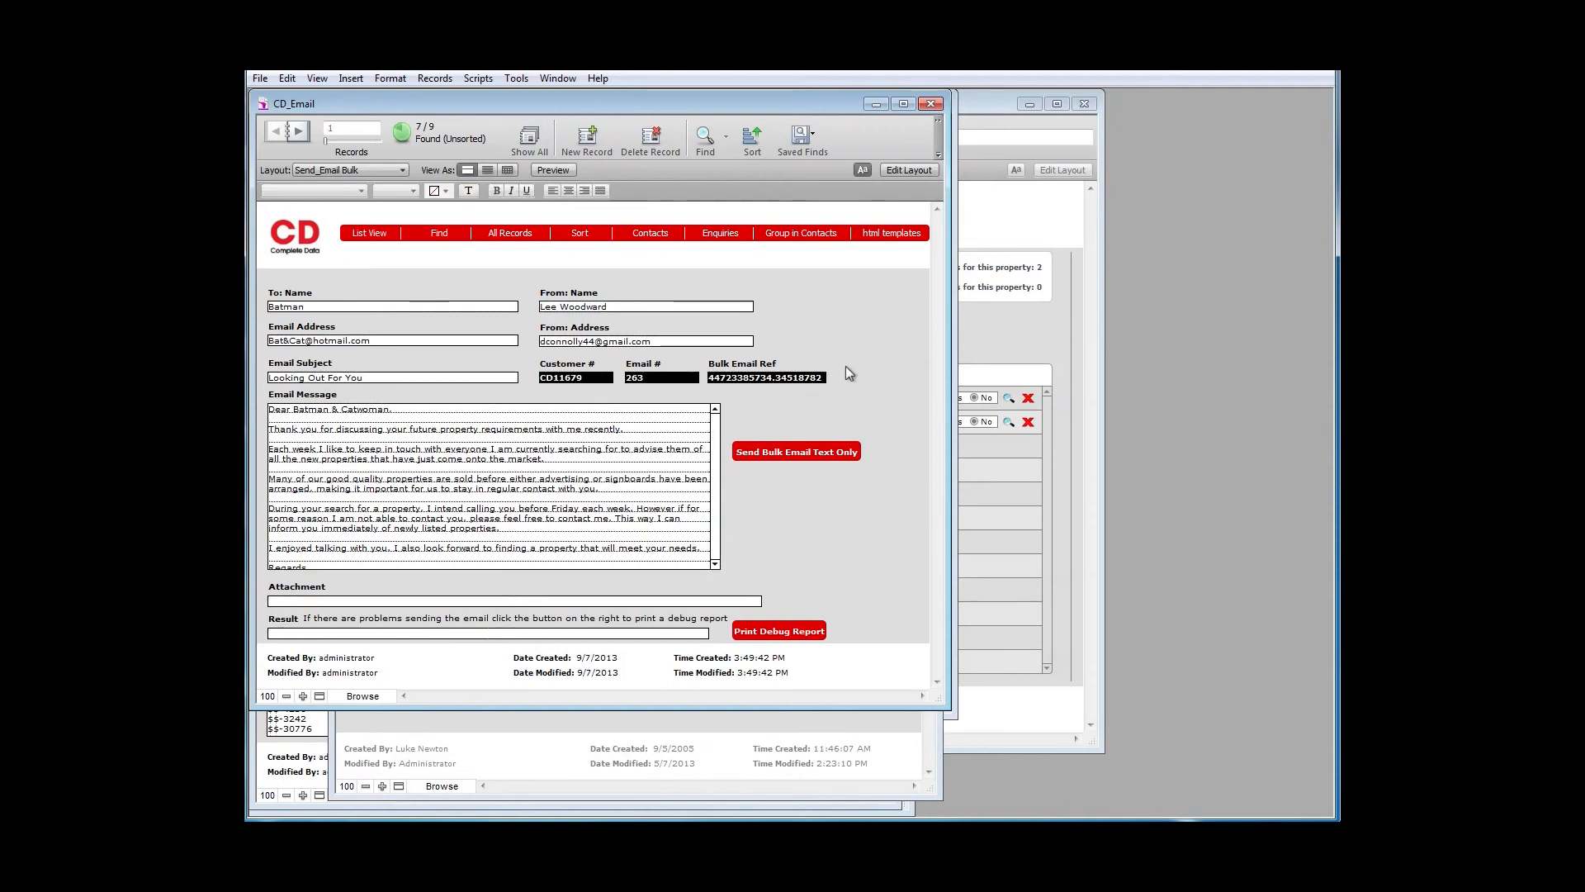
left_click(638, 238)
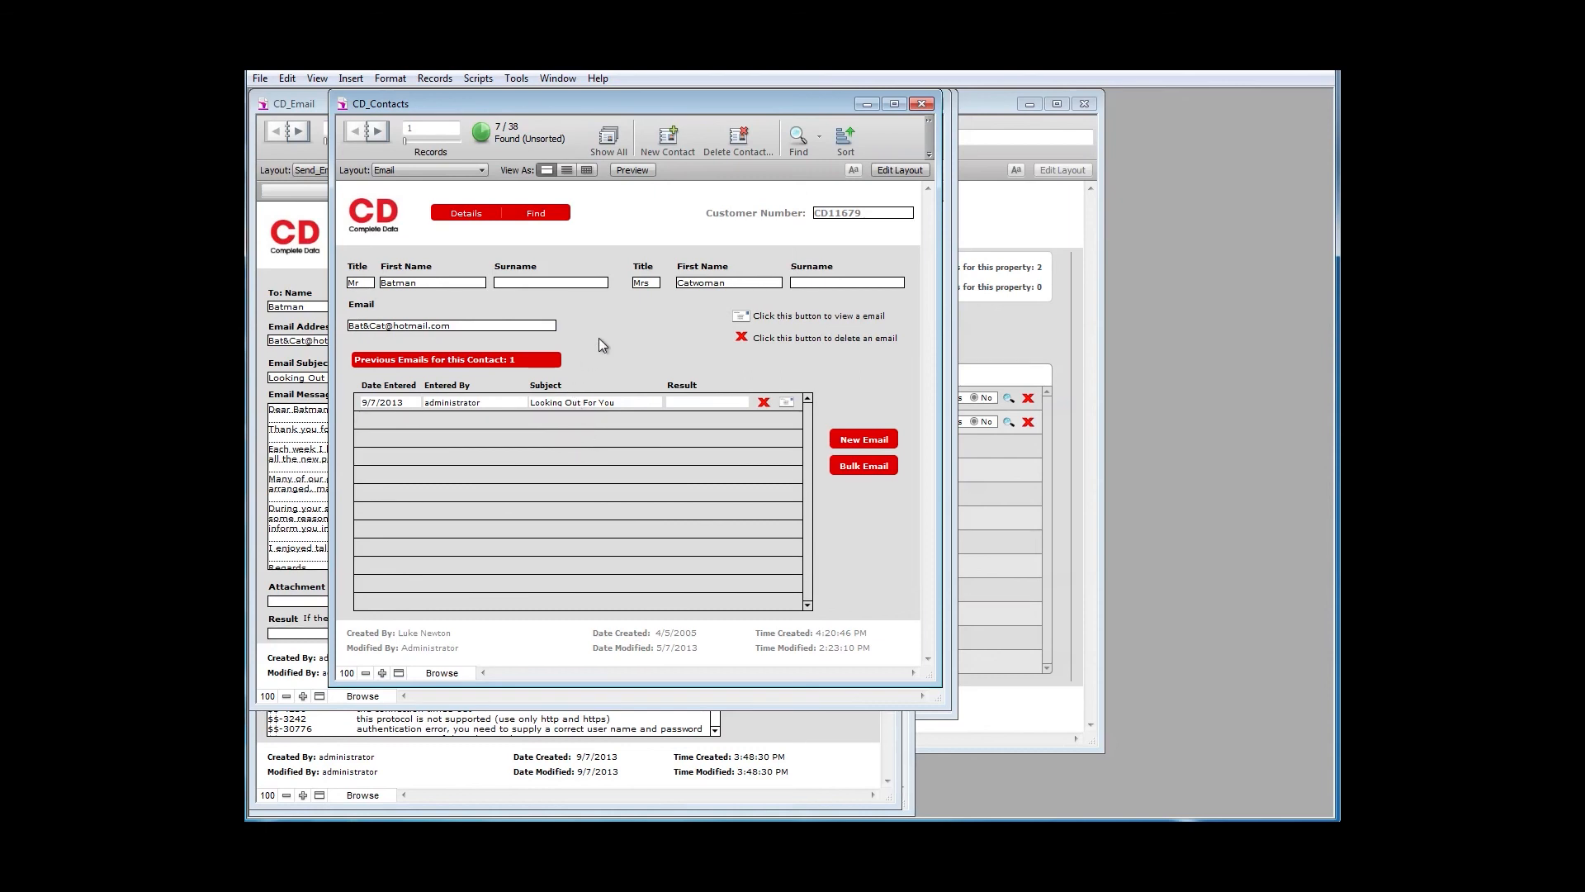
Open the contact's full details and return to the main menu.
left_click(469, 214)
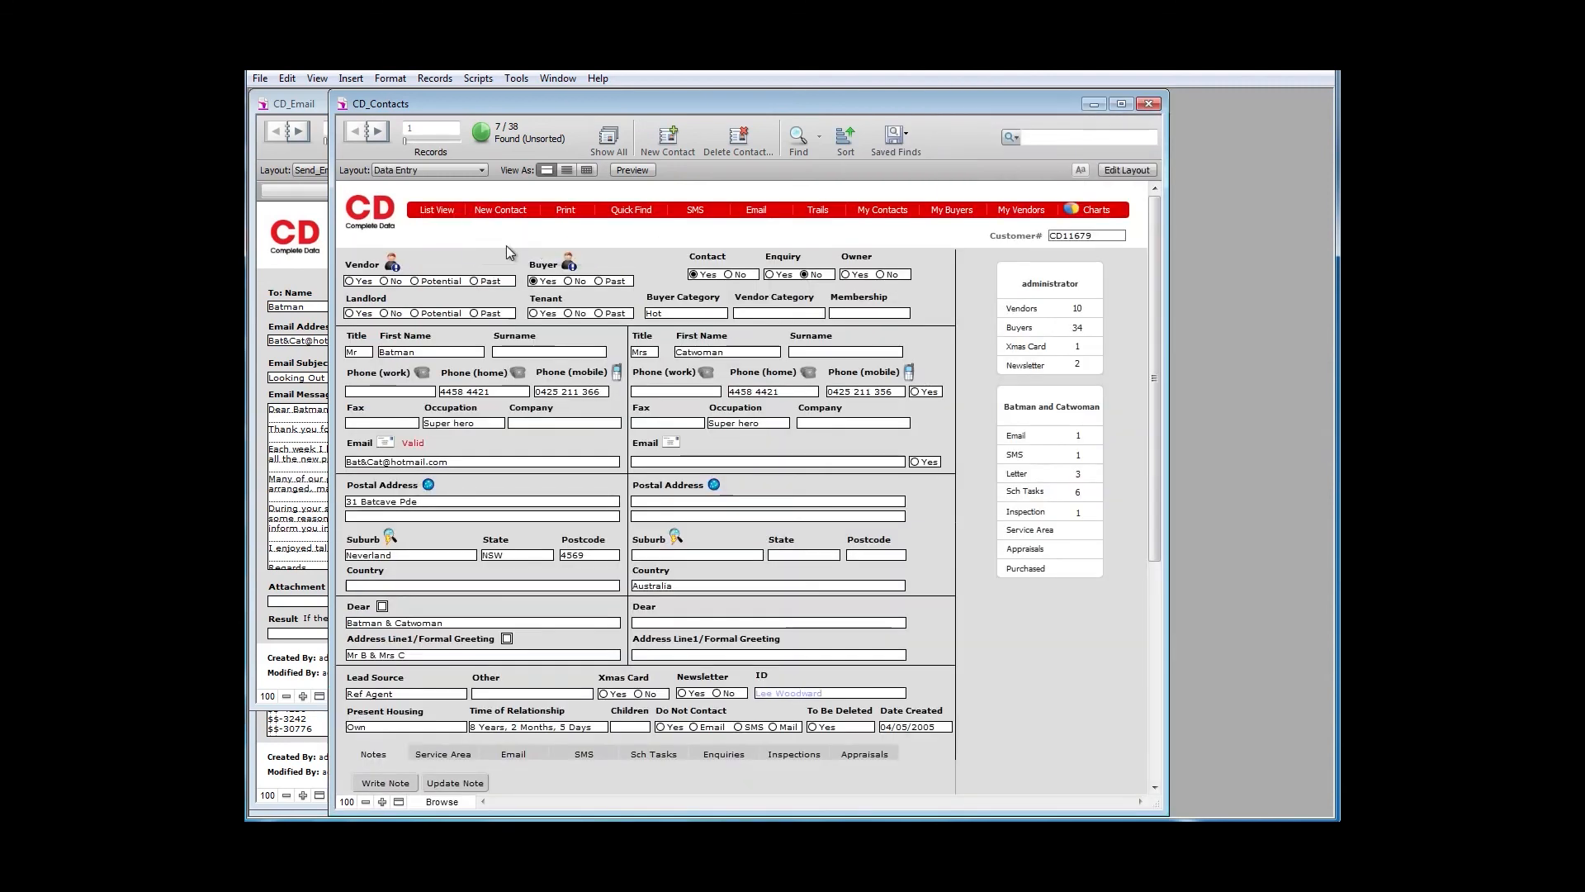
left_click(369, 217)
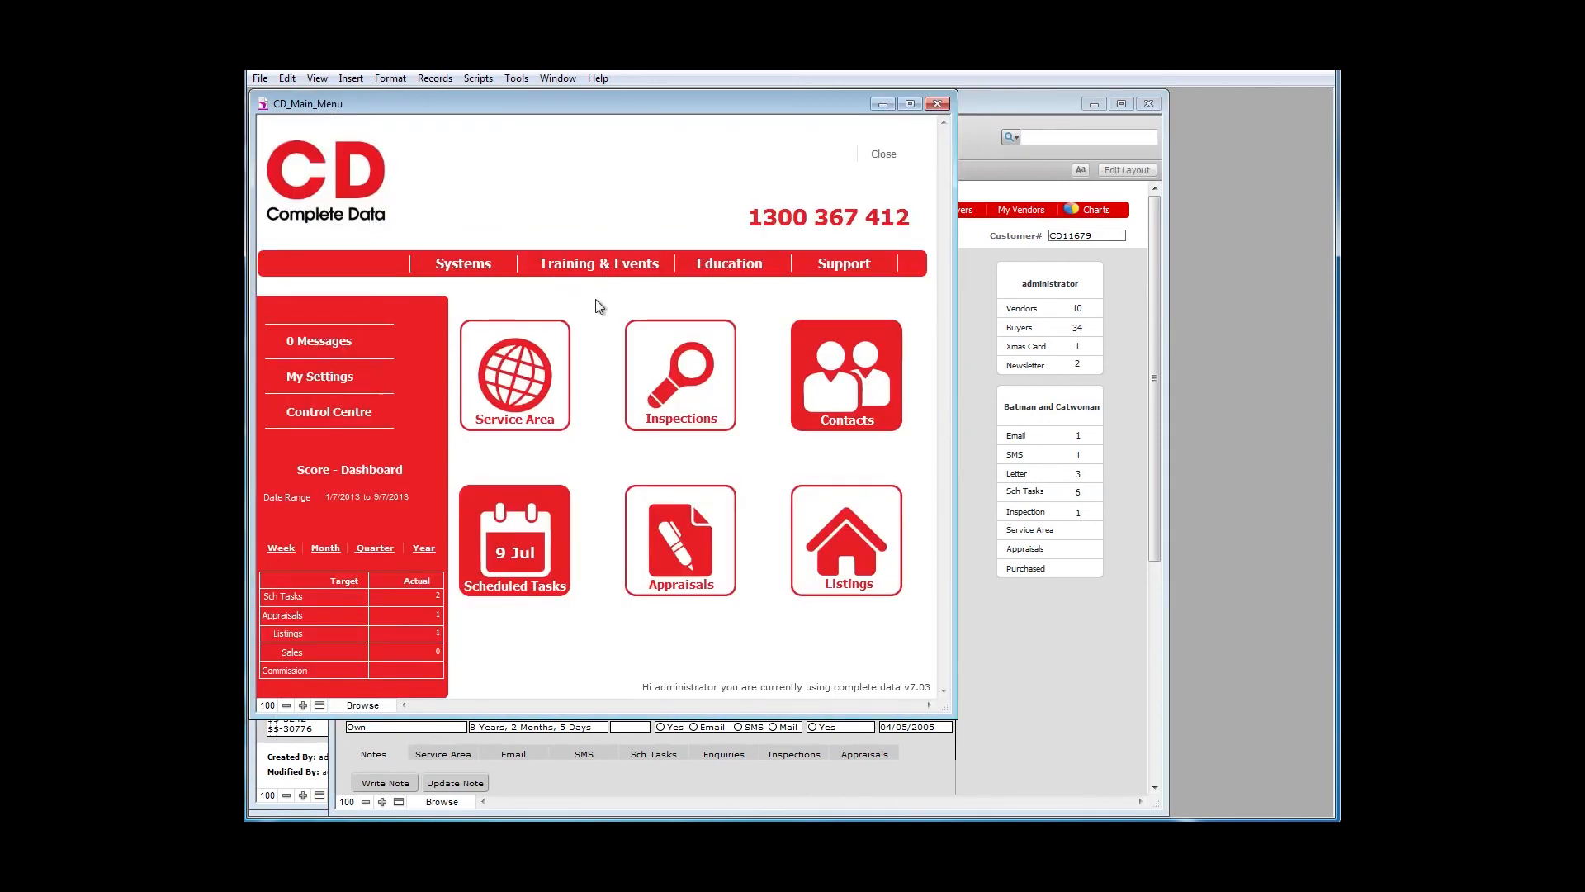